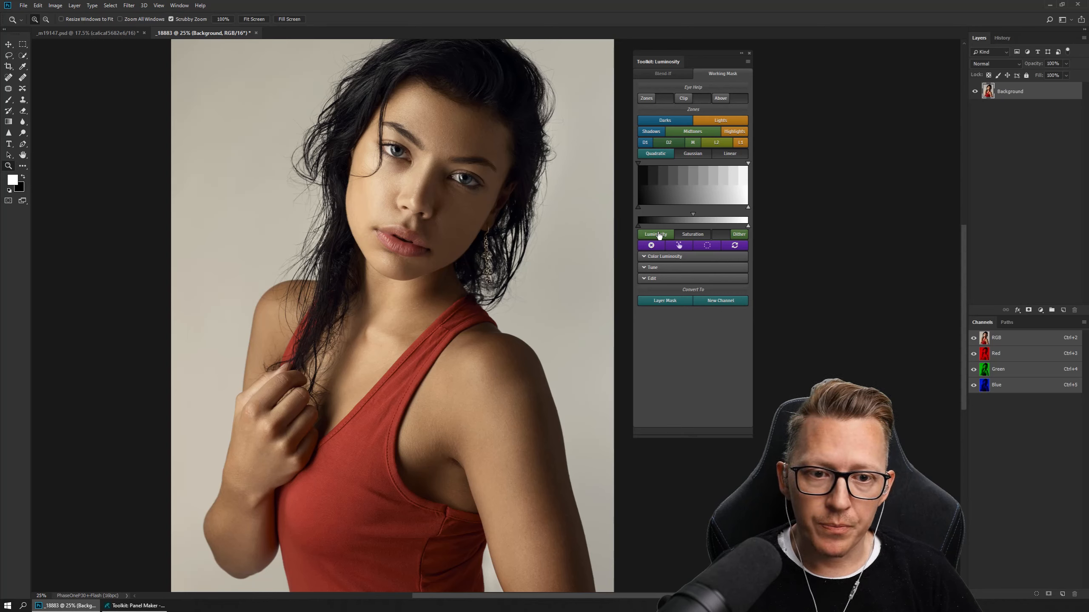
- Create a luminosity working mask and shape its Quadratic curve with a raised black point to darken the hair against the light background
{"action": "left_click", "coordinate": [657, 234]}
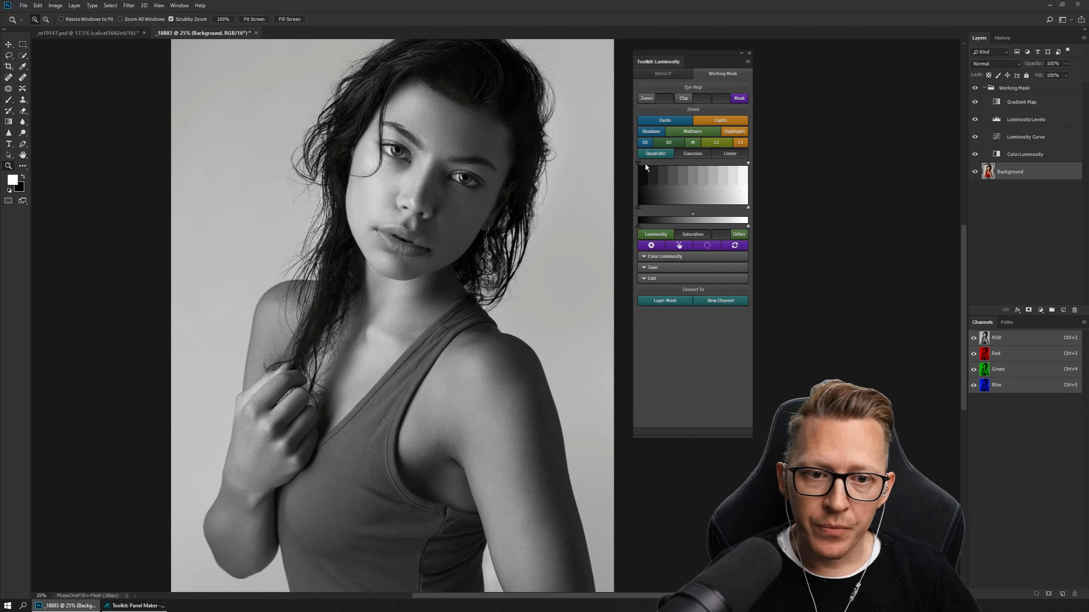
{"action": "left_click_drag", "start_coordinate": [646, 167], "coordinate": [687, 168]}
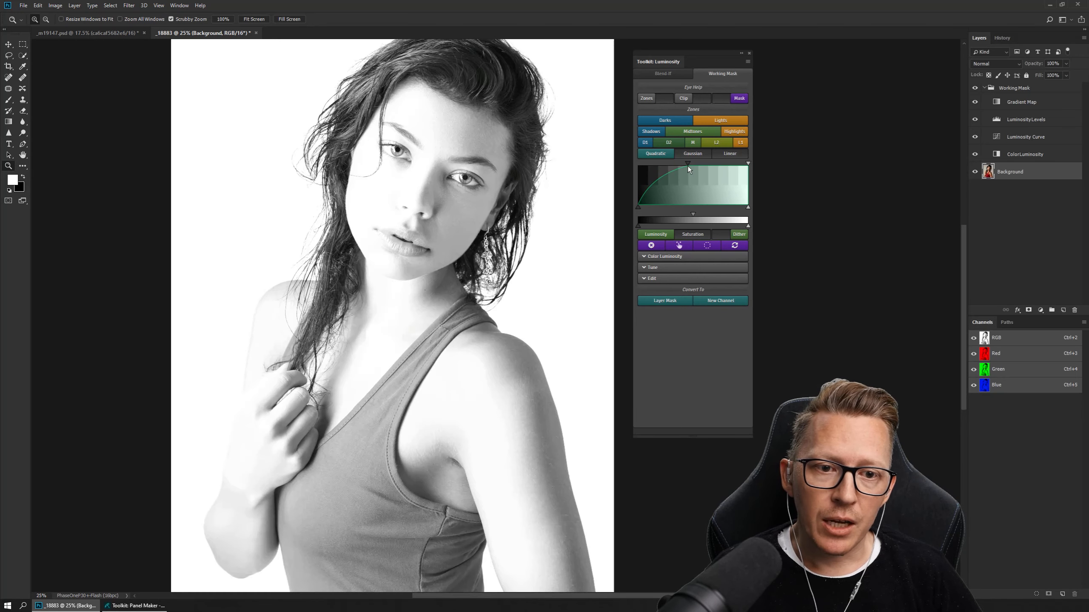
{"action": "mouse_move", "coordinate": [639, 208]}
{"action": "left_mouse_down"}
{"action": "mouse_move", "coordinate": [661, 209]}
{"action": "mouse_move", "coordinate": [644, 207]}
{"action": "left_mouse_up"}
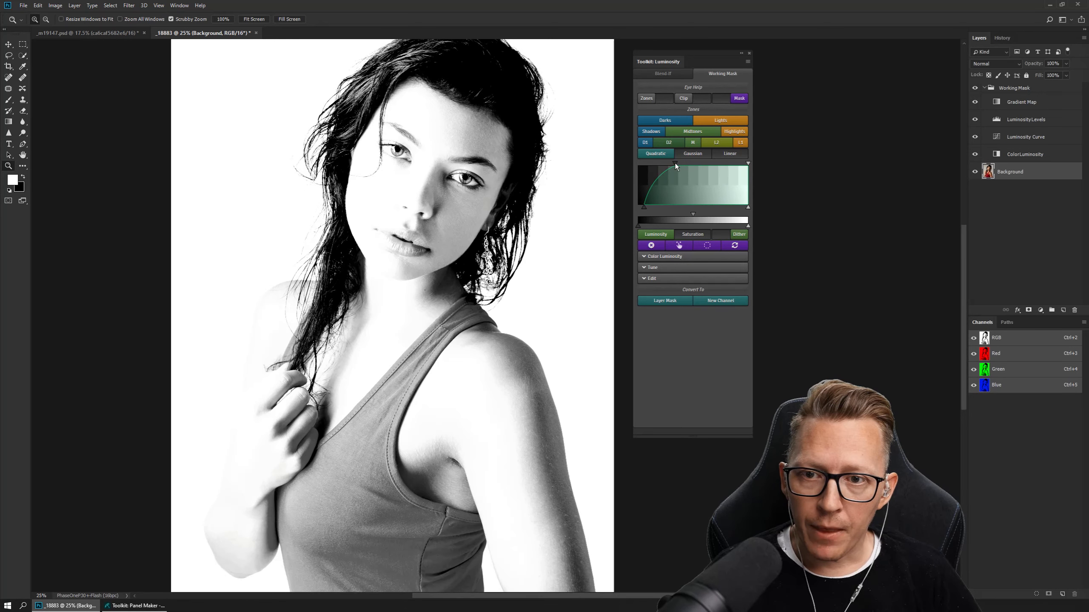
{"action": "left_click_drag", "start_coordinate": [675, 163], "coordinate": [758, 167]}
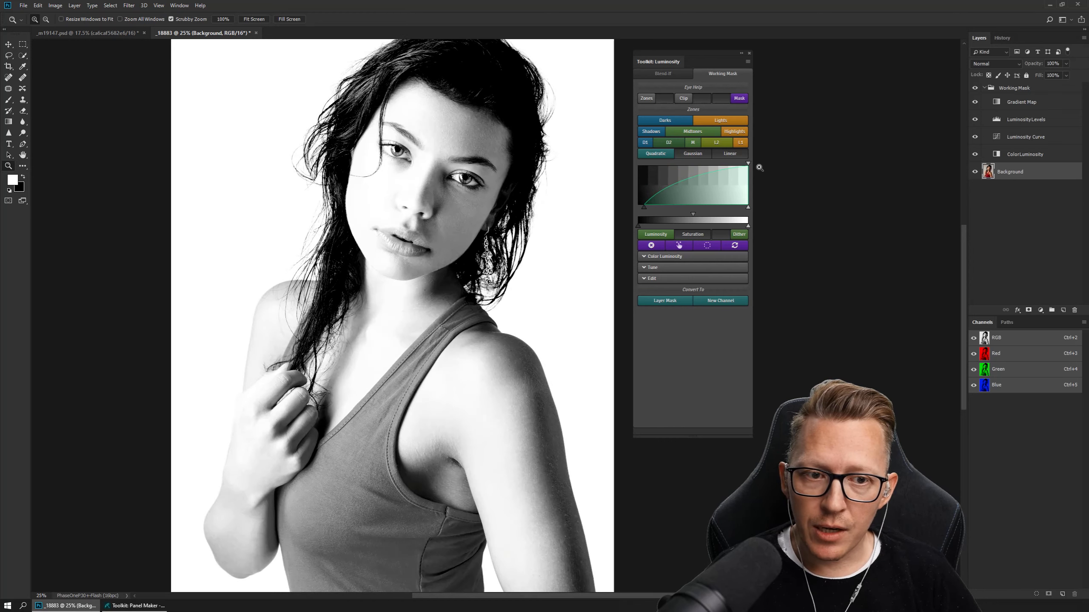
{"action": "mouse_move", "coordinate": [643, 208]}
{"action": "left_mouse_down"}
{"action": "mouse_move", "coordinate": [623, 206]}
{"action": "mouse_move", "coordinate": [655, 209]}
{"action": "left_mouse_up"}
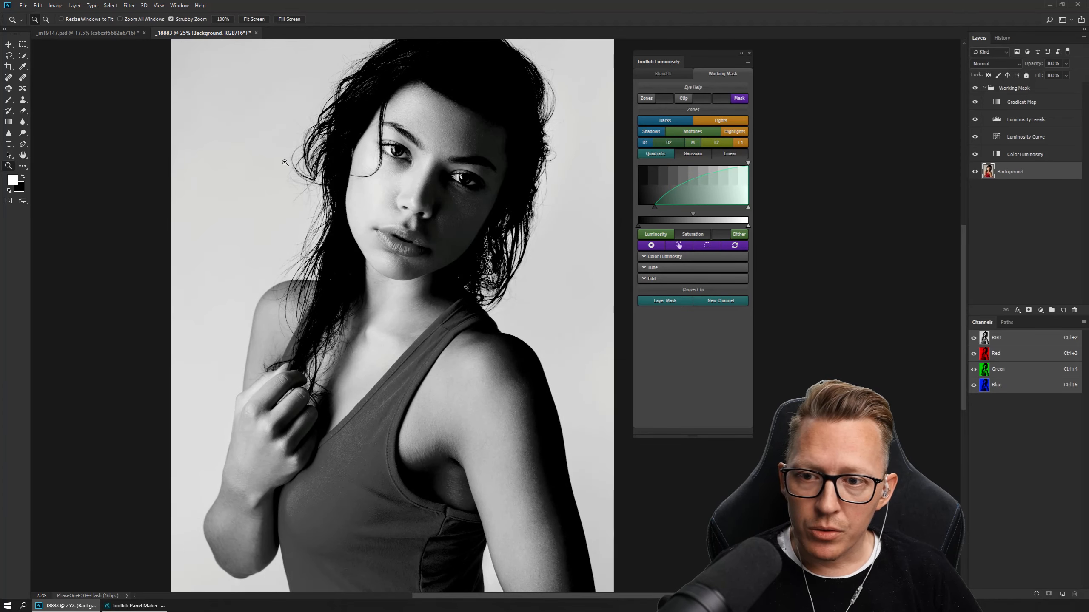
{"action": "left_click_drag", "start_coordinate": [285, 162], "coordinate": [343, 198]}
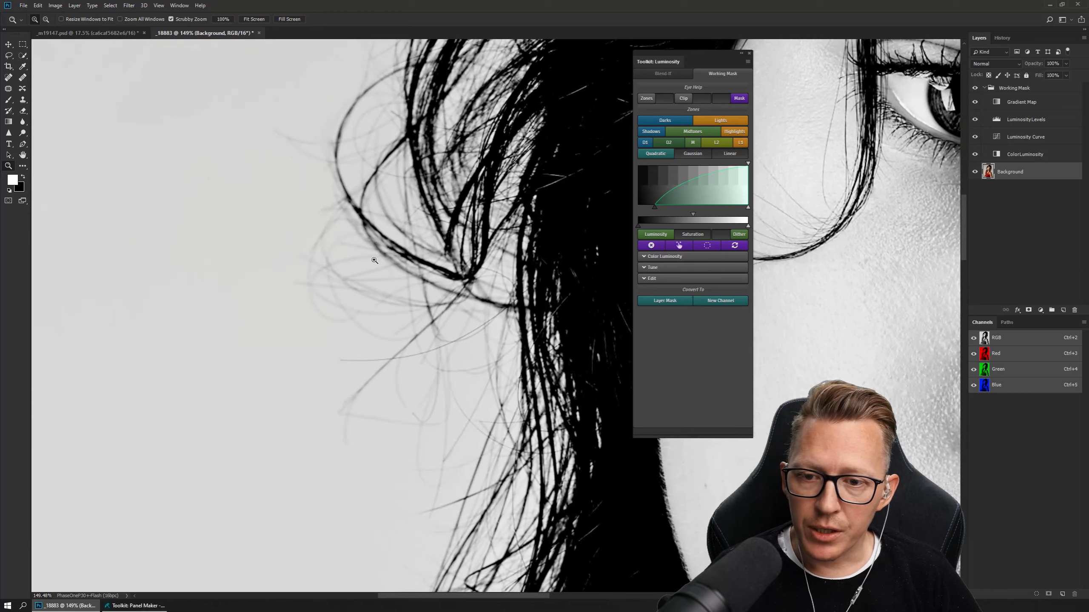
{"action": "left_click_drag", "start_coordinate": [422, 288], "coordinate": [381, 263]}
{"action": "left_click_drag", "start_coordinate": [522, 291], "coordinate": [411, 205]}
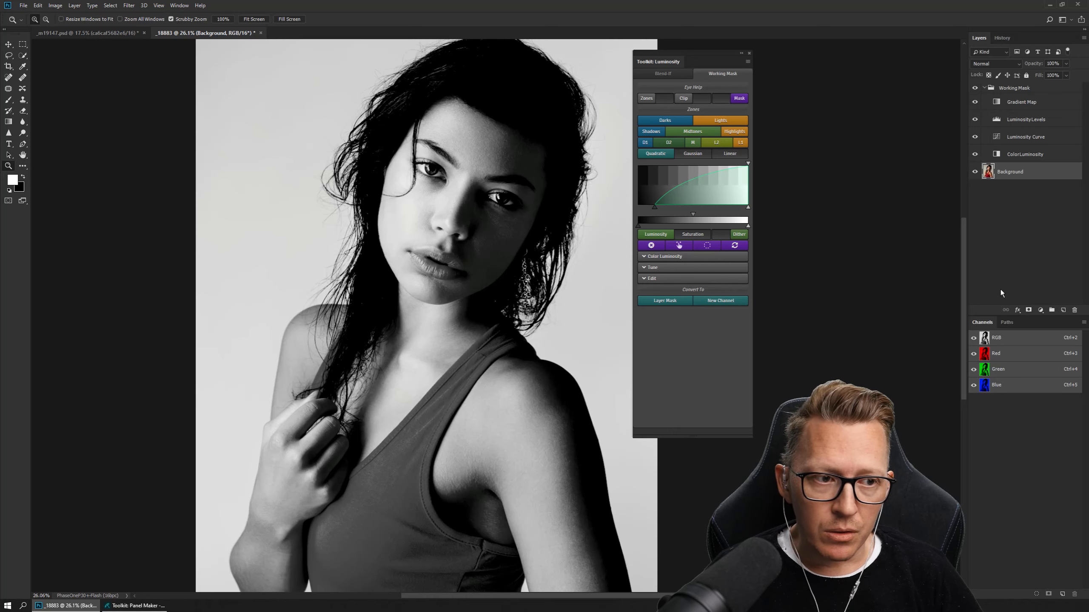
- Hide the Working Mask group and compare the Red, Green and Blue channels of the portrait, ending on the RGB composite
{"action": "left_click", "coordinate": [974, 87]}
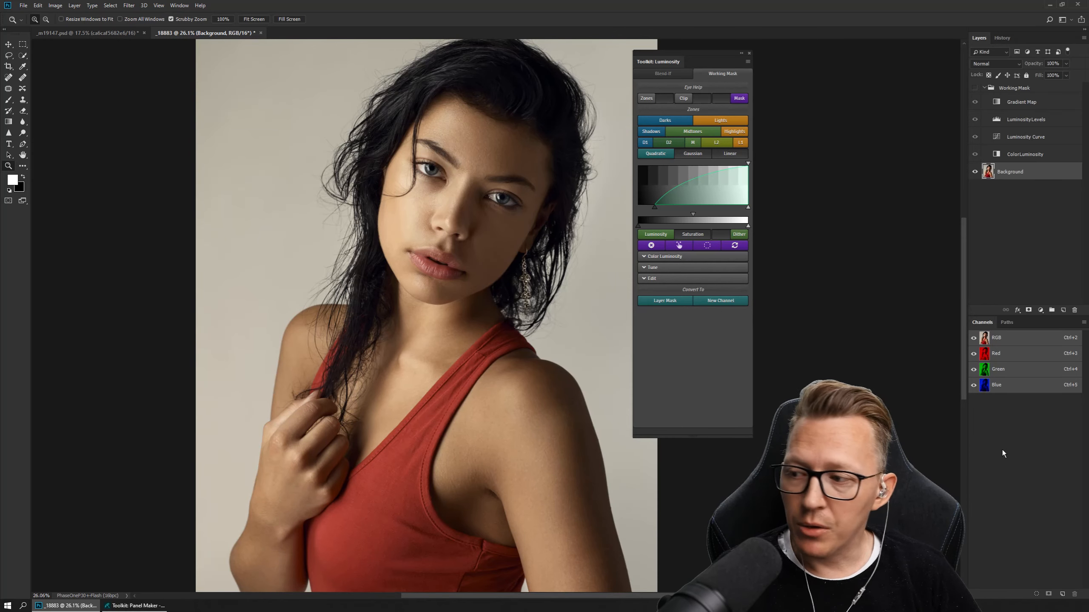
{"action": "left_click", "coordinate": [1011, 390]}
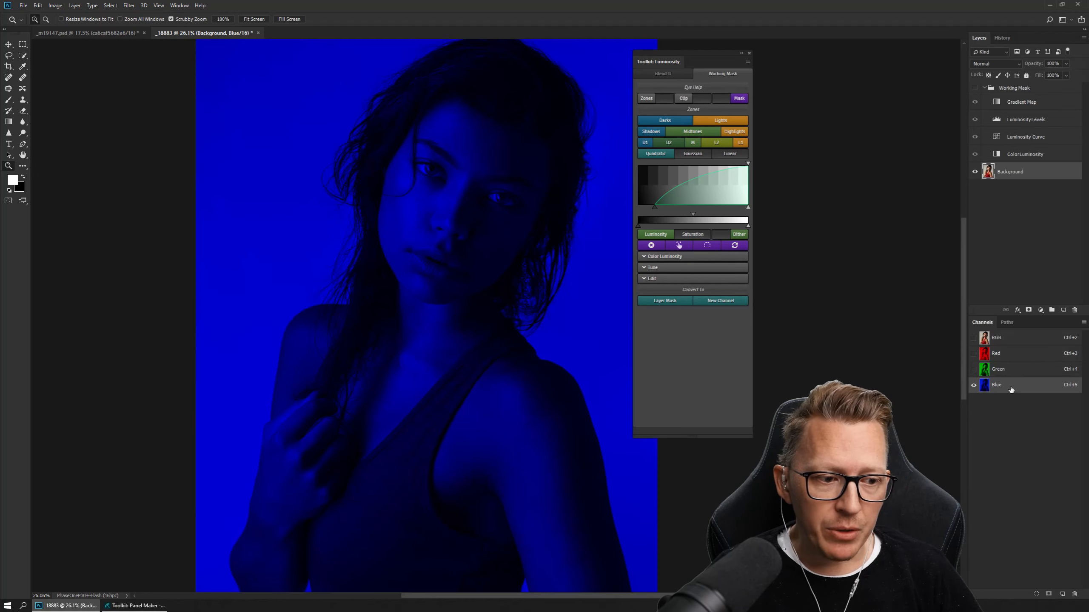
{"action": "left_click", "coordinate": [1011, 357]}
{"action": "left_click", "coordinate": [1012, 370]}
{"action": "left_click", "coordinate": [1014, 385]}
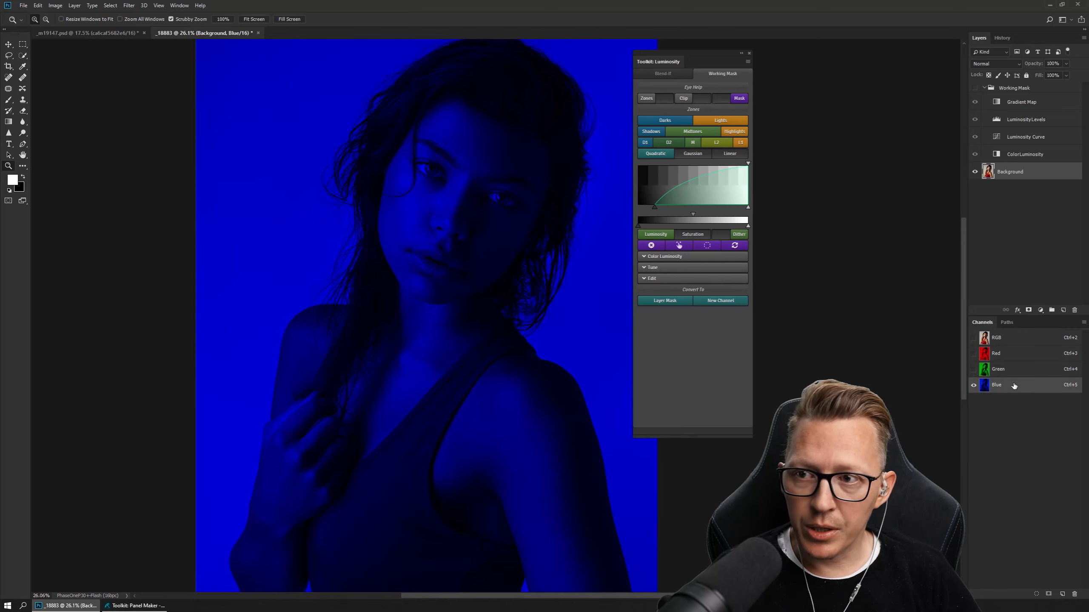
{"action": "left_click", "coordinate": [1013, 370]}
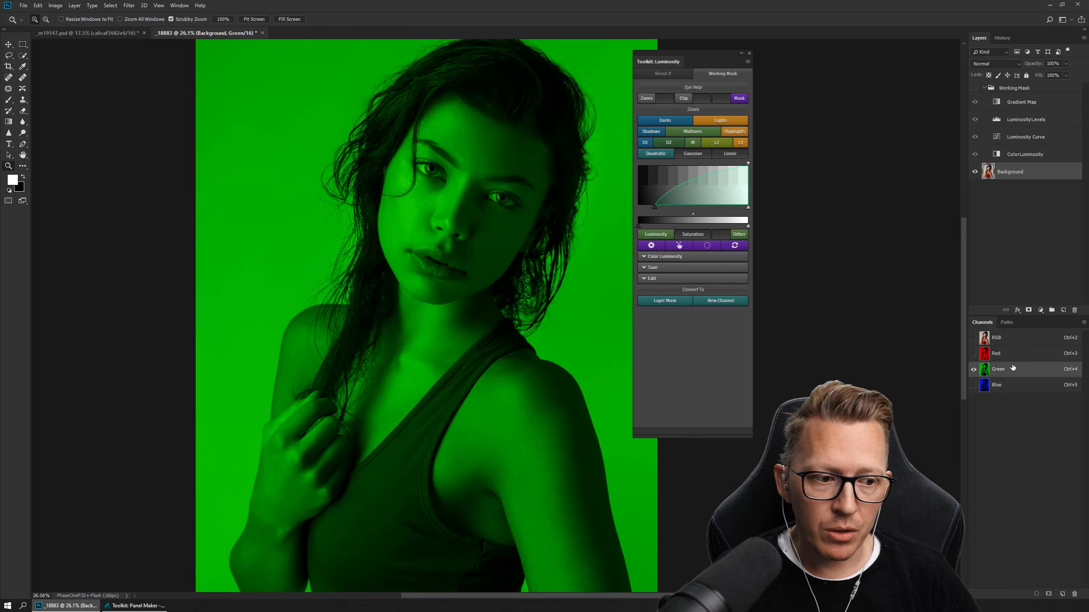
{"action": "left_click", "coordinate": [1012, 355]}
{"action": "left_click", "coordinate": [1012, 339]}
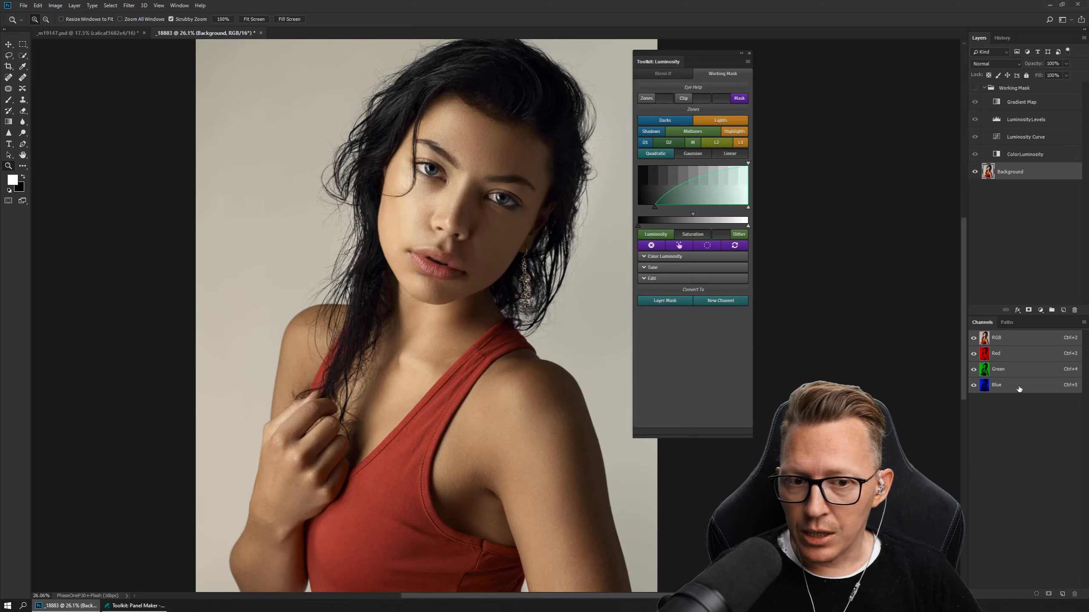
- Duplicate the Blue channel, delete that copy and return to the RGB composite
{"action": "left_click", "coordinate": [1019, 389]}
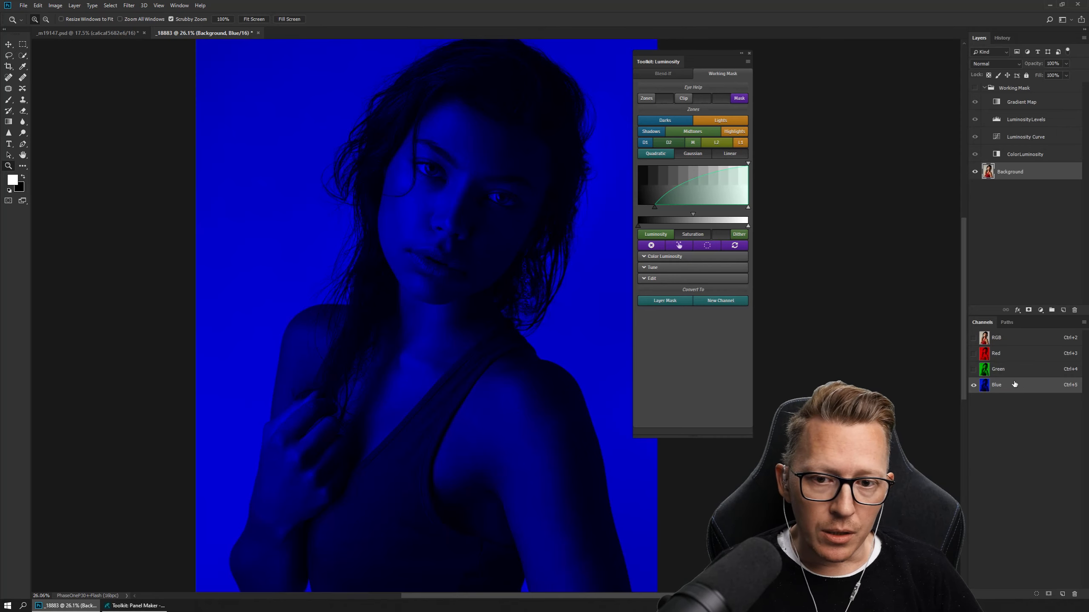
{"action": "left_click_drag", "start_coordinate": [1010, 381], "coordinate": [1064, 597]}
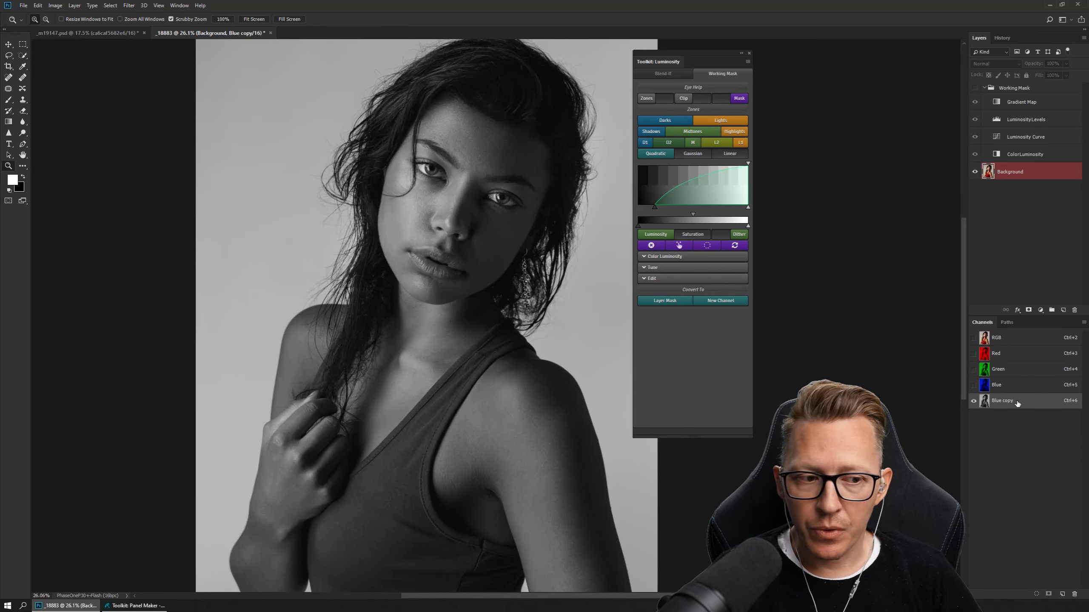
{"action": "left_click_drag", "start_coordinate": [1017, 404], "coordinate": [1074, 594]}
{"action": "left_click", "coordinate": [996, 338]}
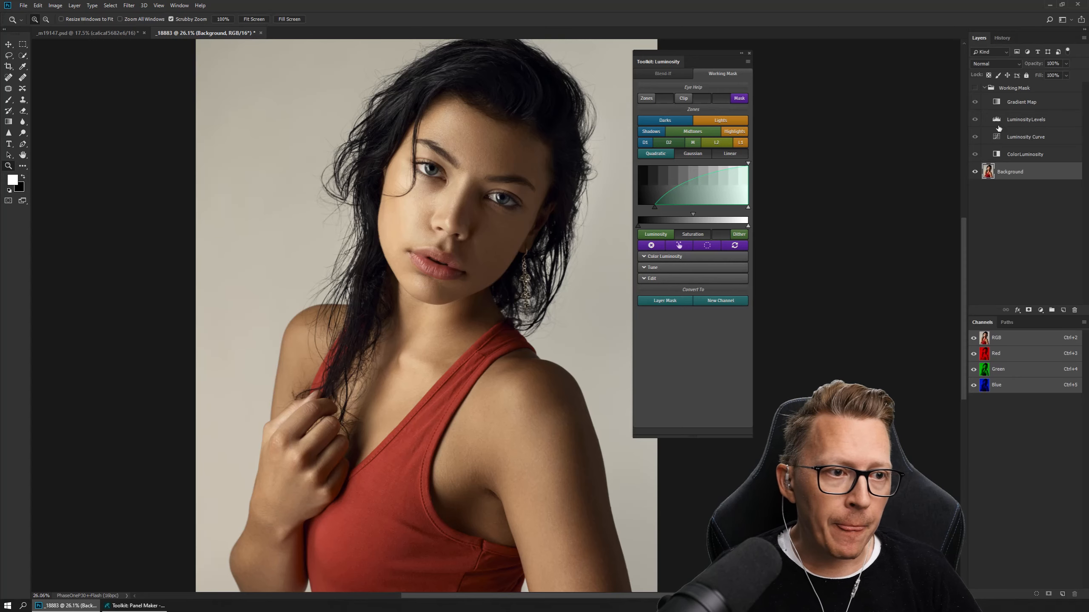
- Show the Working Mask group again and limit the mask to the L3 zone, extending its dark end slightly toward the midtones
{"action": "left_click", "coordinate": [980, 88]}
{"action": "left_click", "coordinate": [976, 88]}
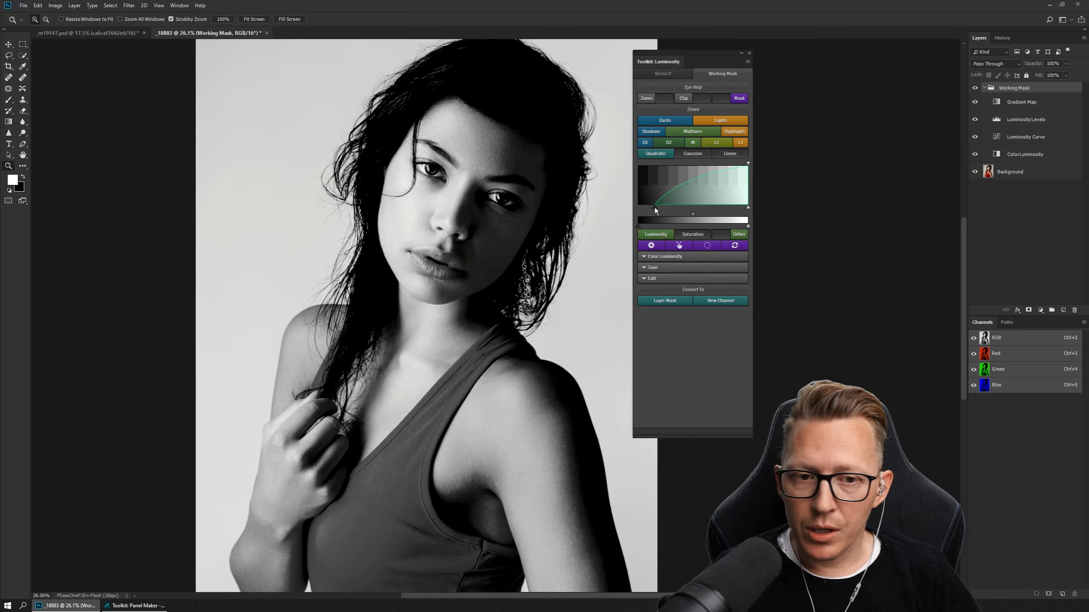
{"action": "left_click_drag", "start_coordinate": [654, 208], "coordinate": [676, 207]}
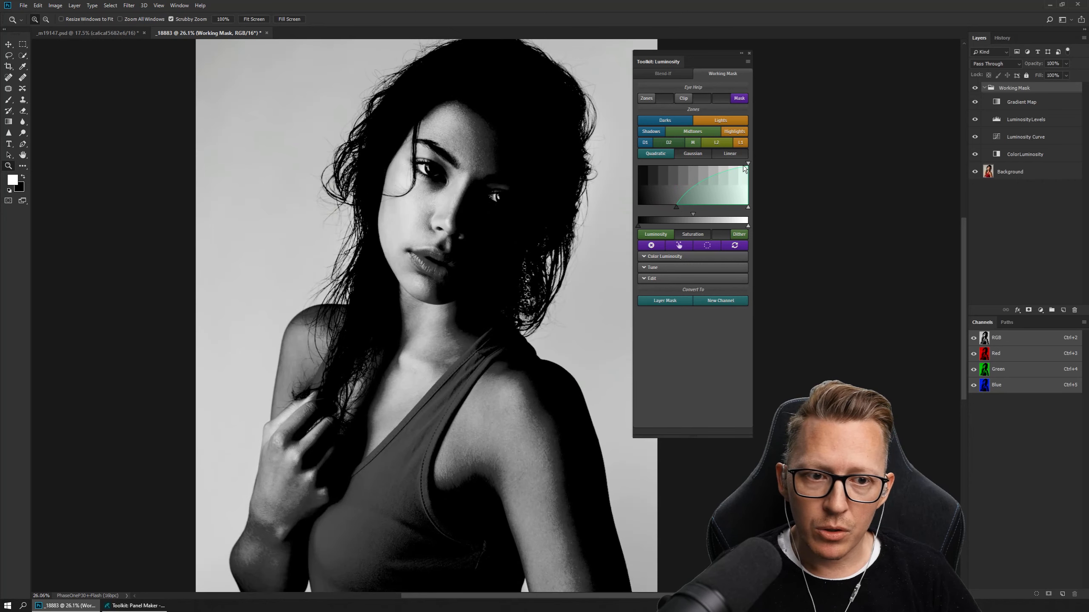
{"action": "mouse_move", "coordinate": [748, 163]}
{"action": "left_mouse_down"}
{"action": "mouse_move", "coordinate": [736, 164]}
{"action": "mouse_move", "coordinate": [760, 163]}
{"action": "left_mouse_up"}
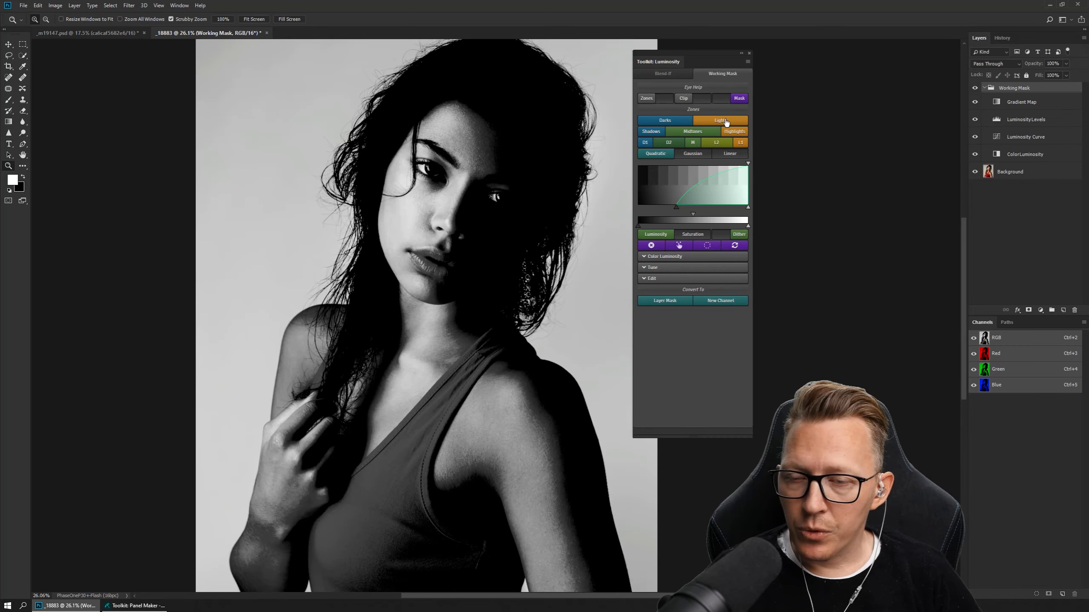
{"action": "left_click", "coordinate": [738, 144]}
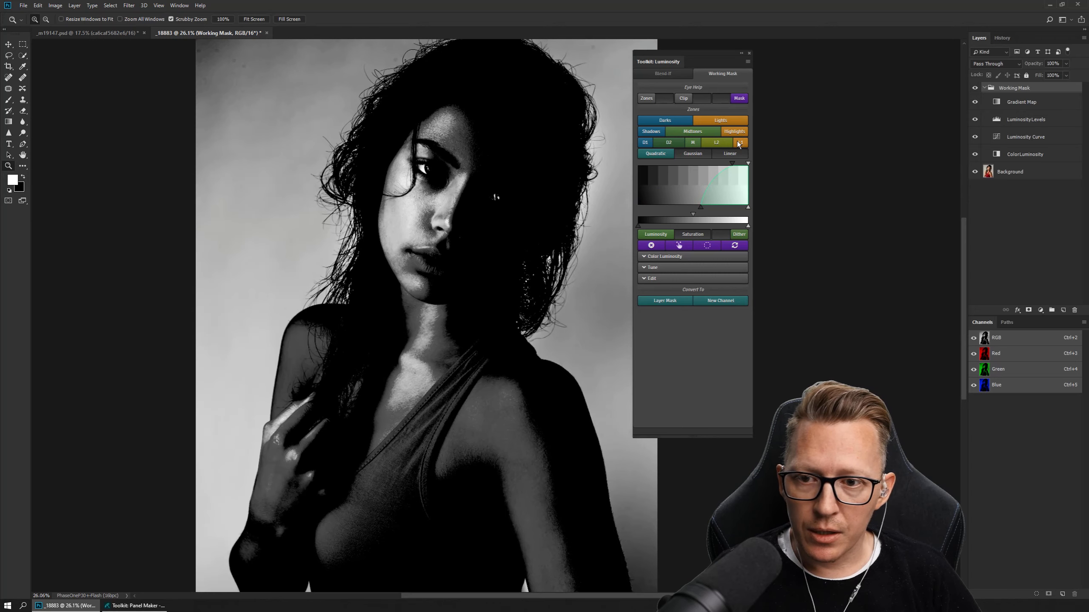
{"action": "mouse_move", "coordinate": [700, 207]}
{"action": "left_mouse_down"}
{"action": "mouse_move", "coordinate": [671, 210]}
{"action": "mouse_move", "coordinate": [689, 207]}
{"action": "left_mouse_up"}
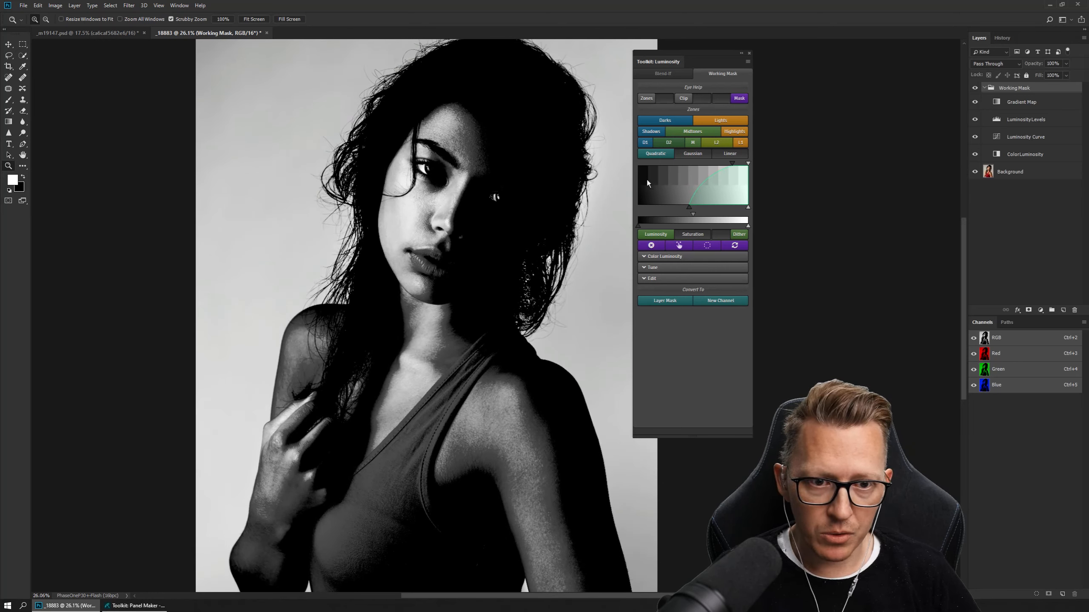
- Switch to Toolkit Panel Maker and examine the command options behind the L3, D1 and R buttons of the Luminosity panel
{"action": "left_click", "coordinate": [131, 606]}
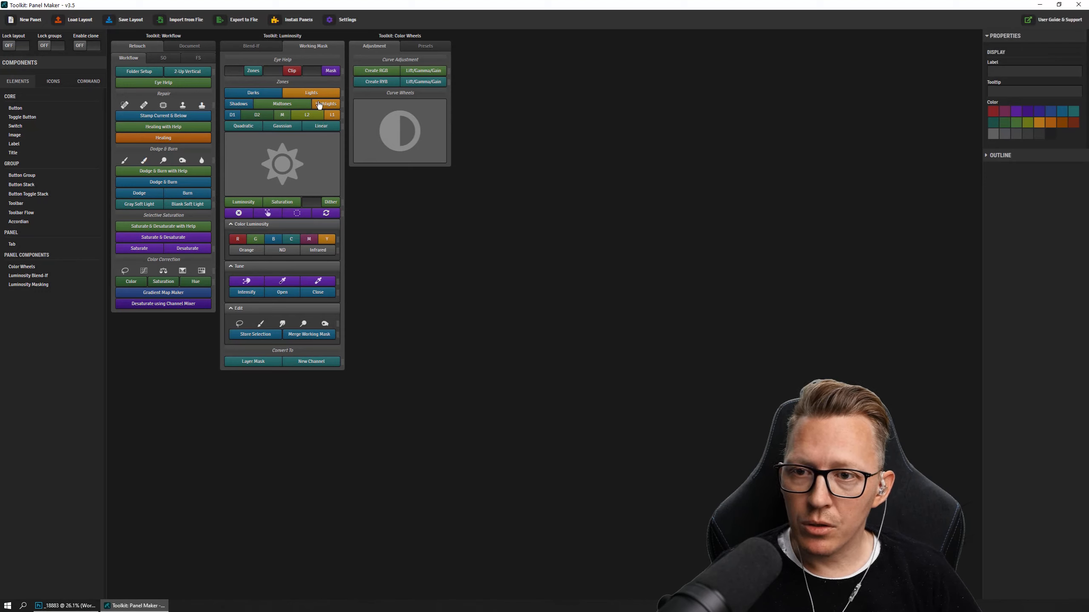
{"action": "left_click", "coordinate": [331, 115]}
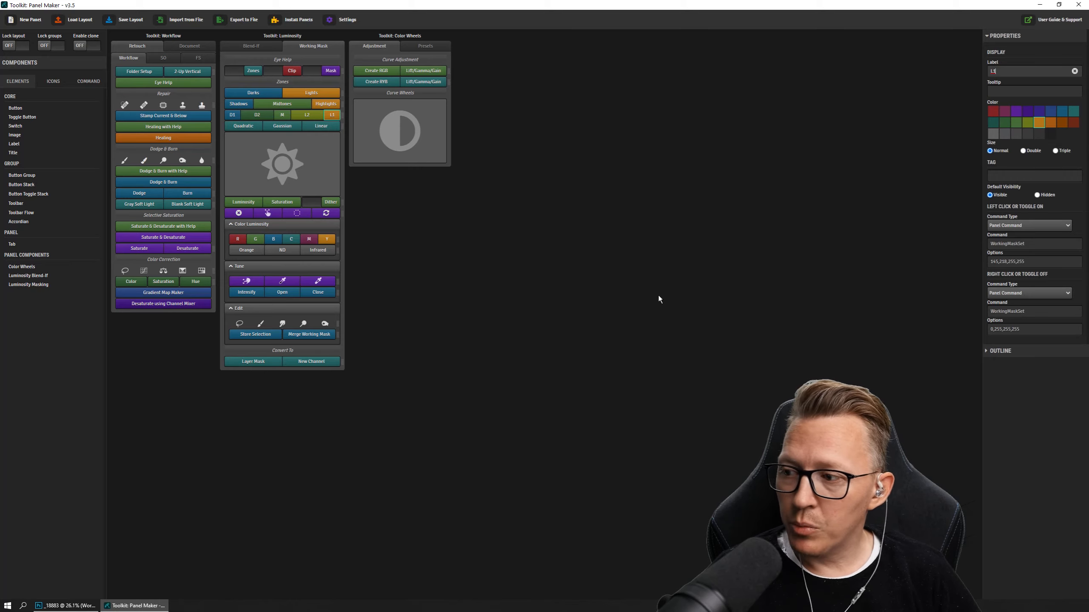
{"action": "left_click", "coordinate": [236, 116]}
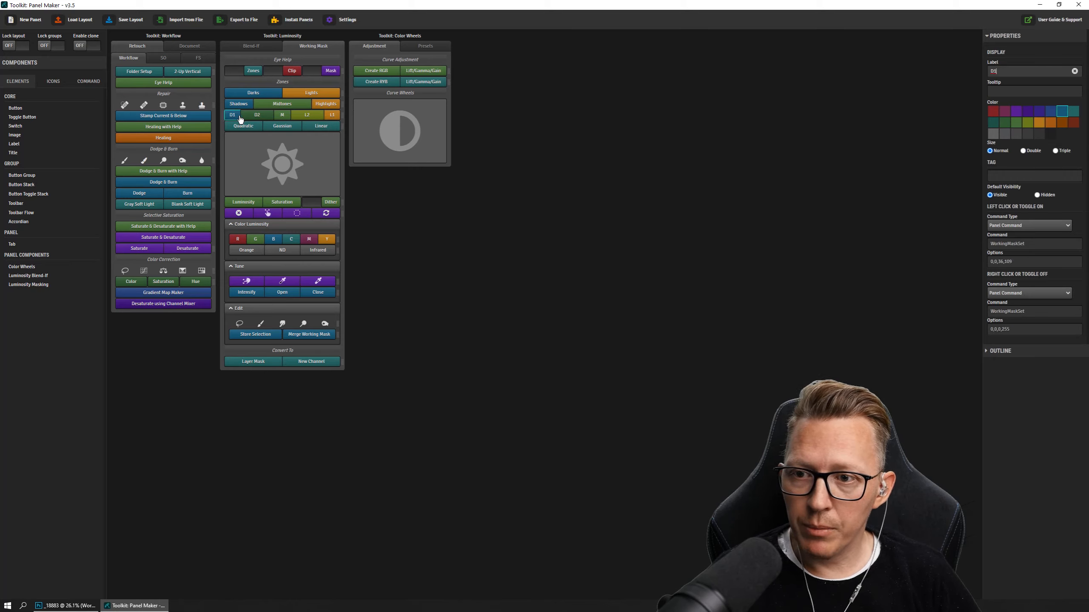
{"action": "left_click", "coordinate": [427, 237]}
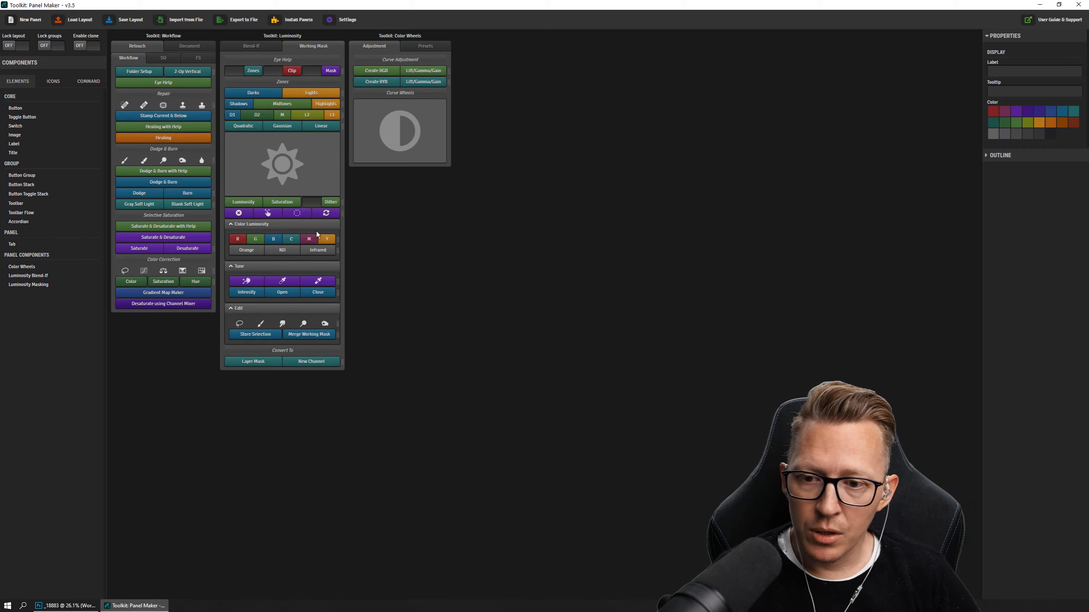
{"action": "left_click", "coordinate": [238, 239]}
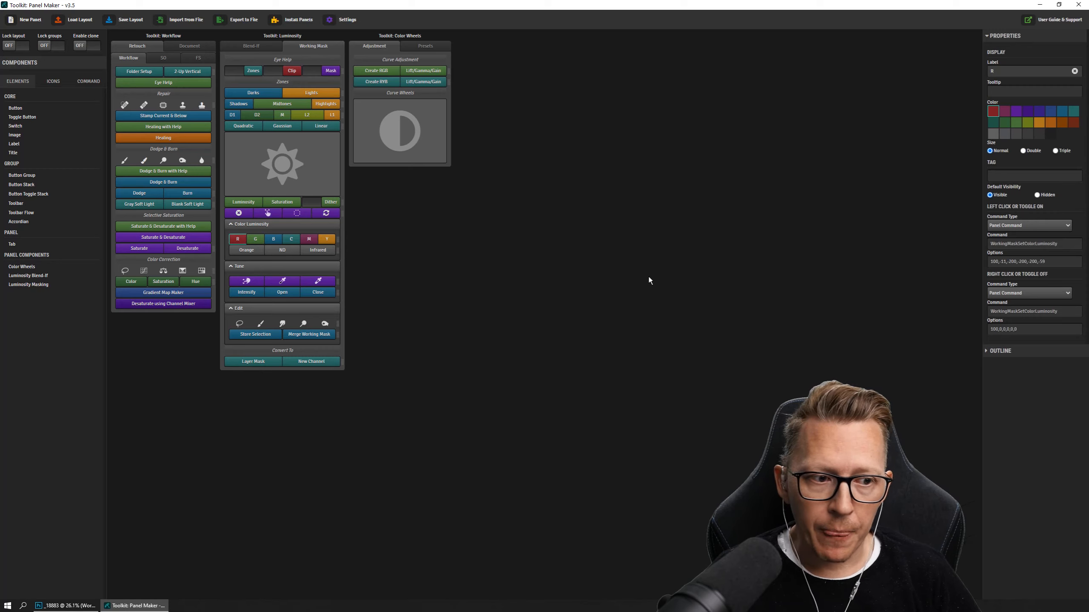
{"action": "left_click", "coordinate": [395, 283]}
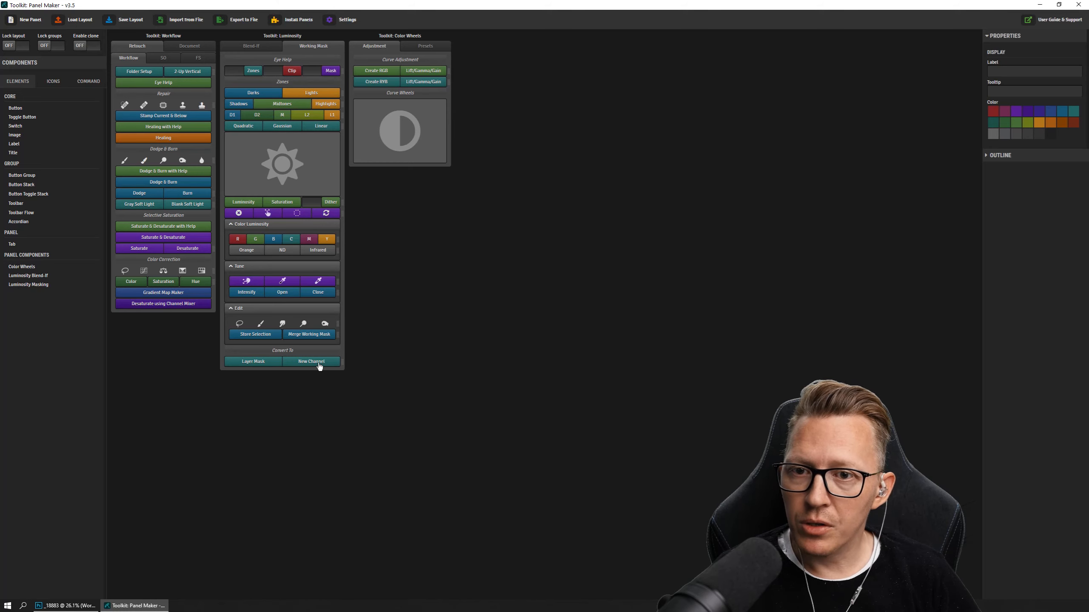
- Return to Photoshop, fine-tune the dark end of the mask's tonal range and lower its white level to brighten the background
{"action": "key", "text": "alt+Tab"}
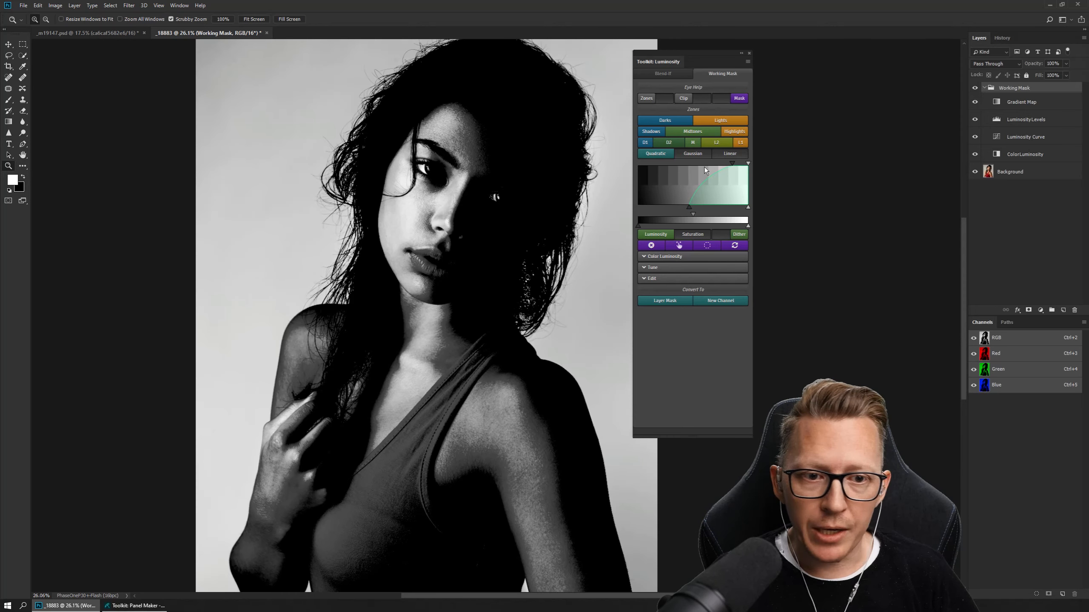
{"action": "mouse_move", "coordinate": [690, 207]}
{"action": "left_mouse_down"}
{"action": "mouse_move", "coordinate": [653, 208]}
{"action": "mouse_move", "coordinate": [671, 208]}
{"action": "left_mouse_up"}
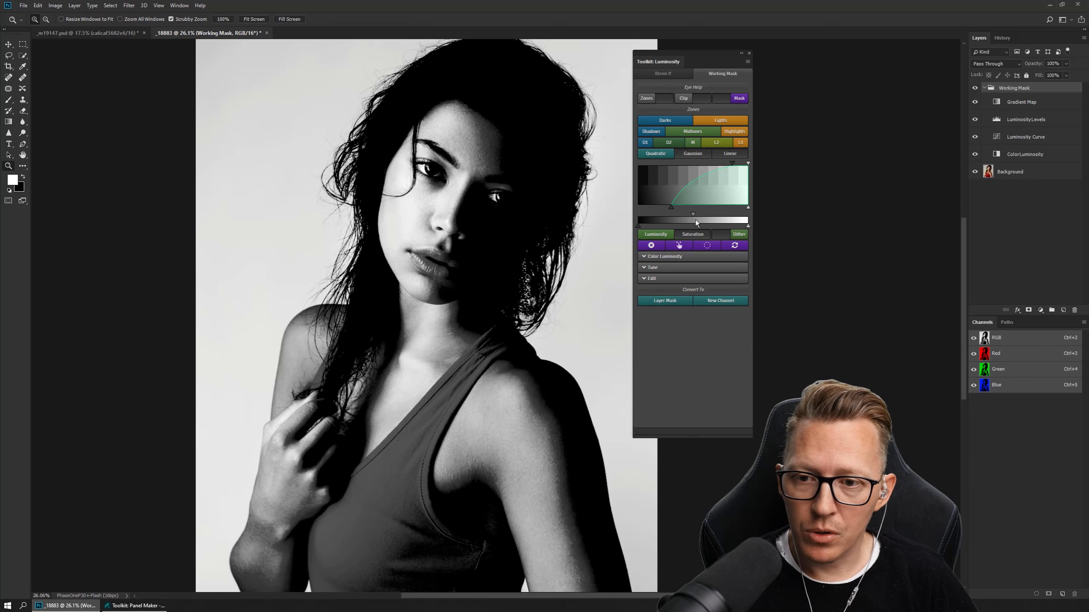
{"action": "mouse_move", "coordinate": [639, 225]}
{"action": "left_mouse_down"}
{"action": "mouse_move", "coordinate": [671, 223]}
{"action": "mouse_move", "coordinate": [619, 219]}
{"action": "left_mouse_up"}
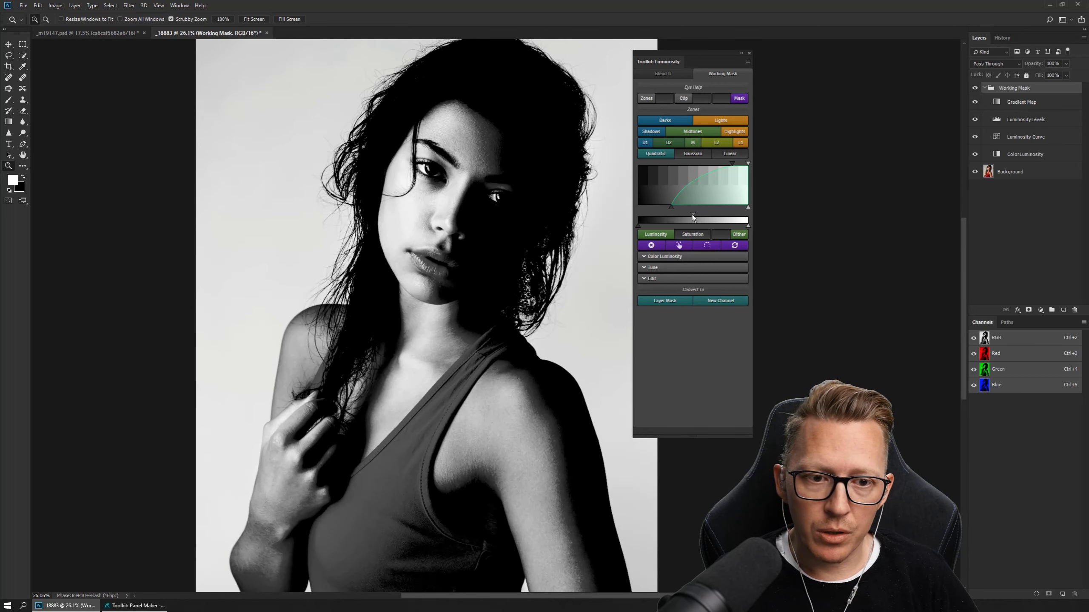
{"action": "mouse_move", "coordinate": [692, 214]}
{"action": "left_mouse_down"}
{"action": "mouse_move", "coordinate": [674, 215]}
{"action": "mouse_move", "coordinate": [730, 225]}
{"action": "left_mouse_up"}
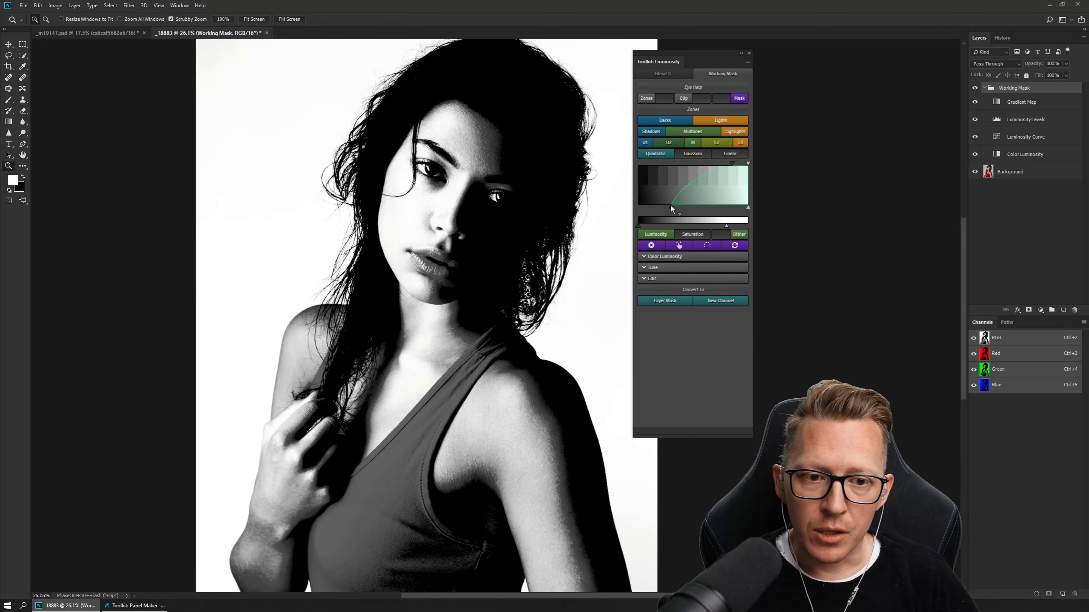
{"action": "left_click_drag", "start_coordinate": [671, 207], "coordinate": [682, 209]}
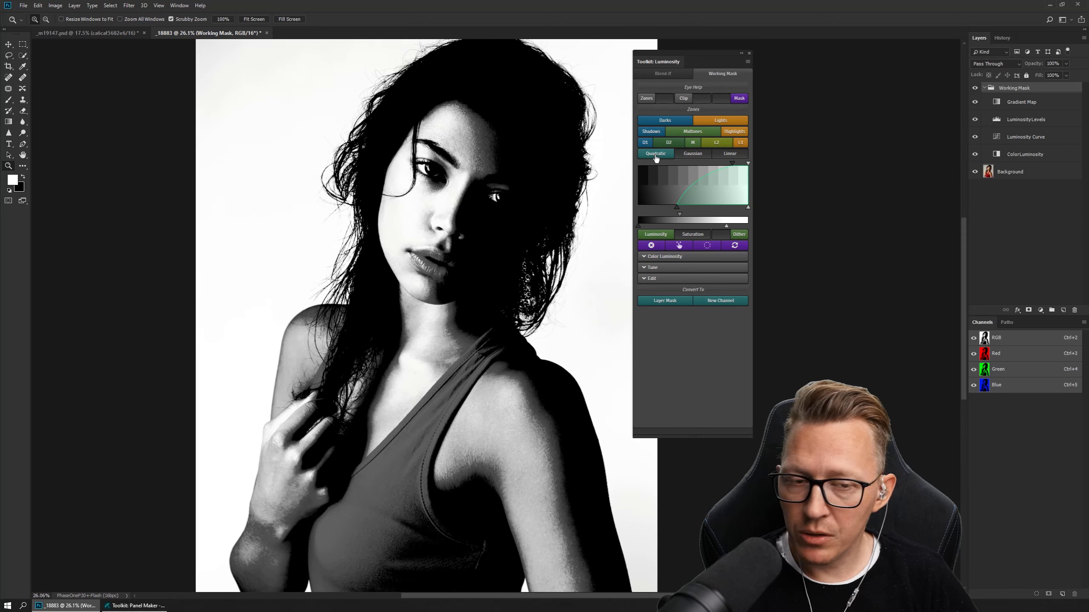
- Try the Gaussian and Linear curve types on the mask and switch back to Quadratic
{"action": "left_click", "coordinate": [692, 153]}
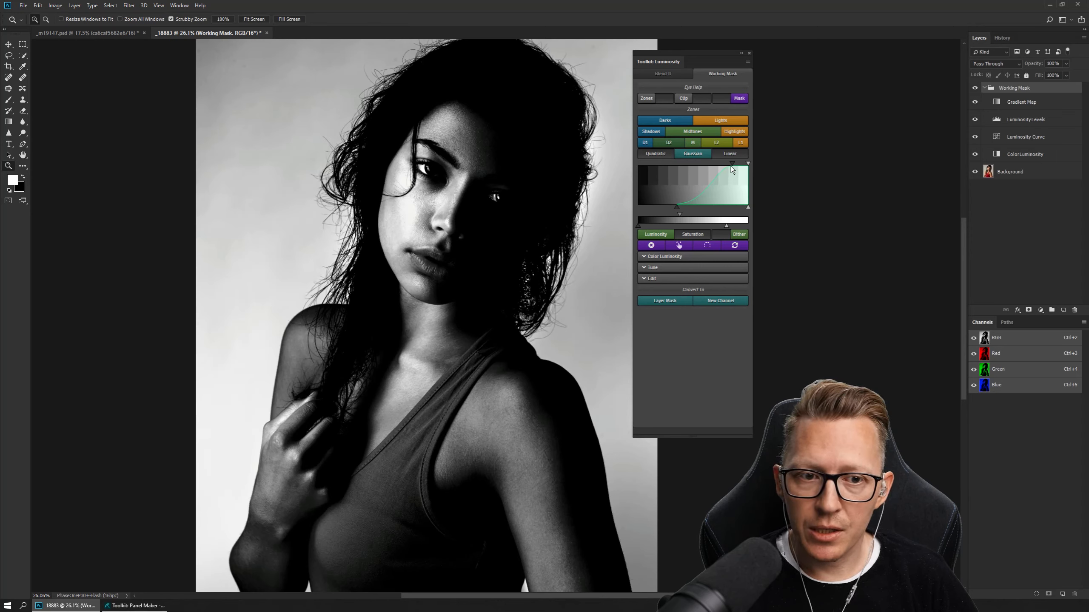
{"action": "left_click", "coordinate": [725, 153]}
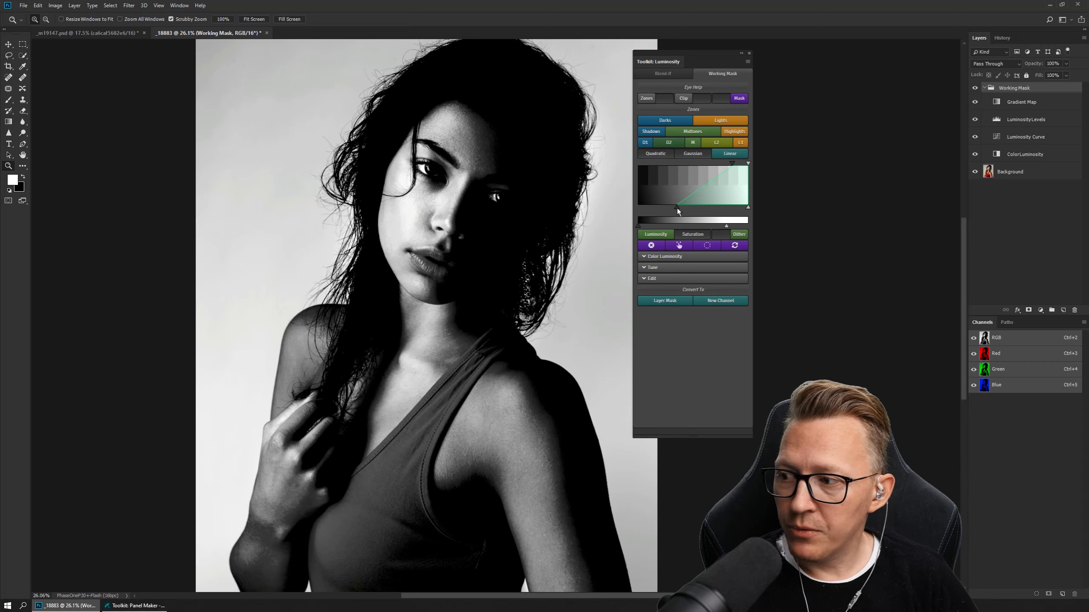
{"action": "left_click", "coordinate": [693, 157]}
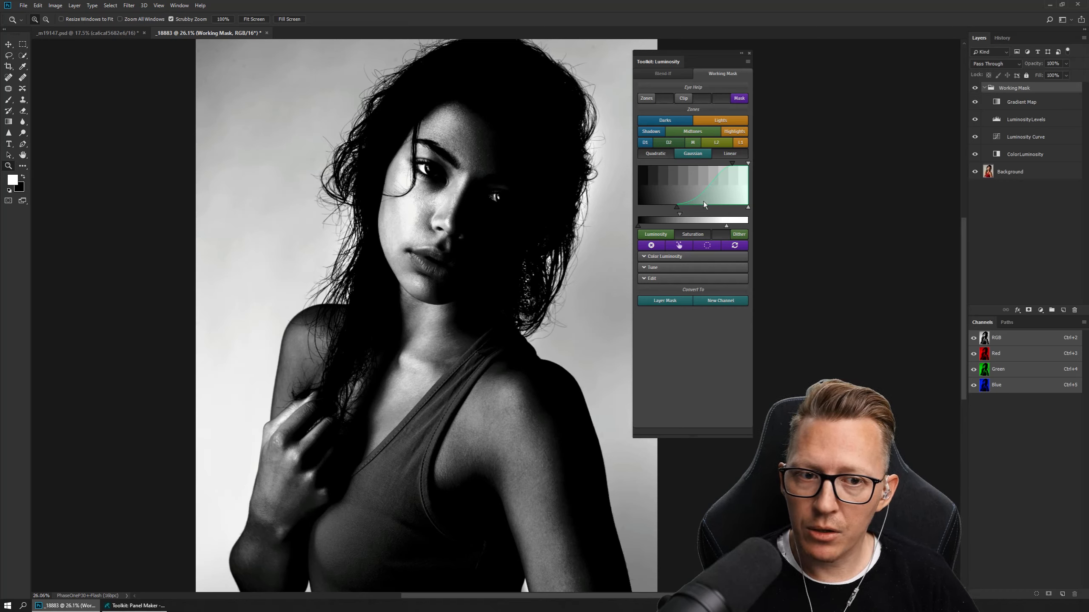
{"action": "left_click", "coordinate": [658, 156]}
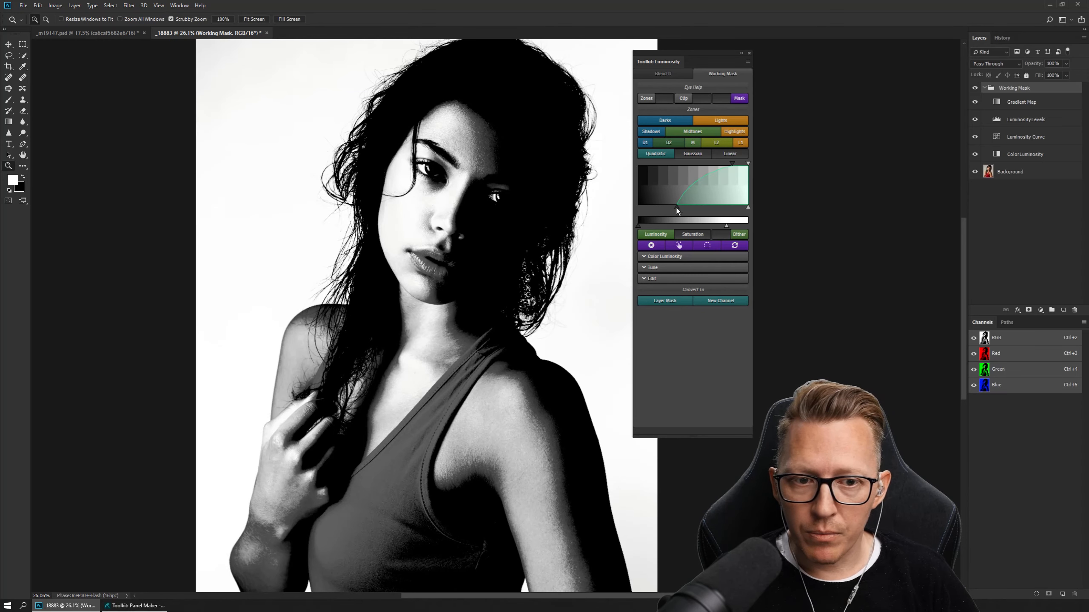
- Compare the Gaussian and Quadratic curve types, settle on Gaussian and extend the mask's dark end further into the shadows
{"action": "left_click", "coordinate": [699, 156]}
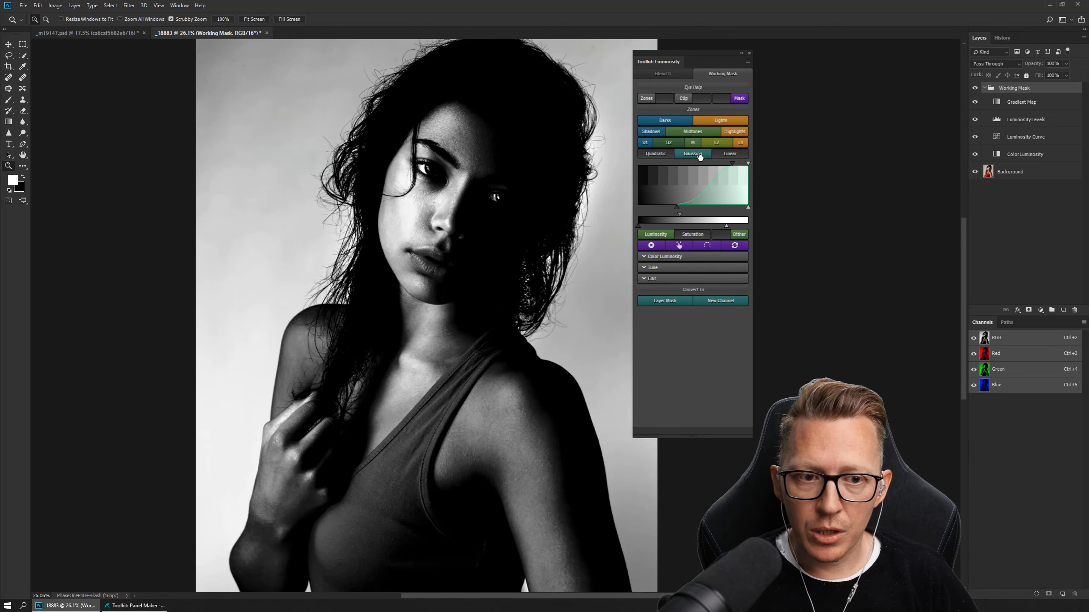
{"action": "left_click", "coordinate": [671, 155]}
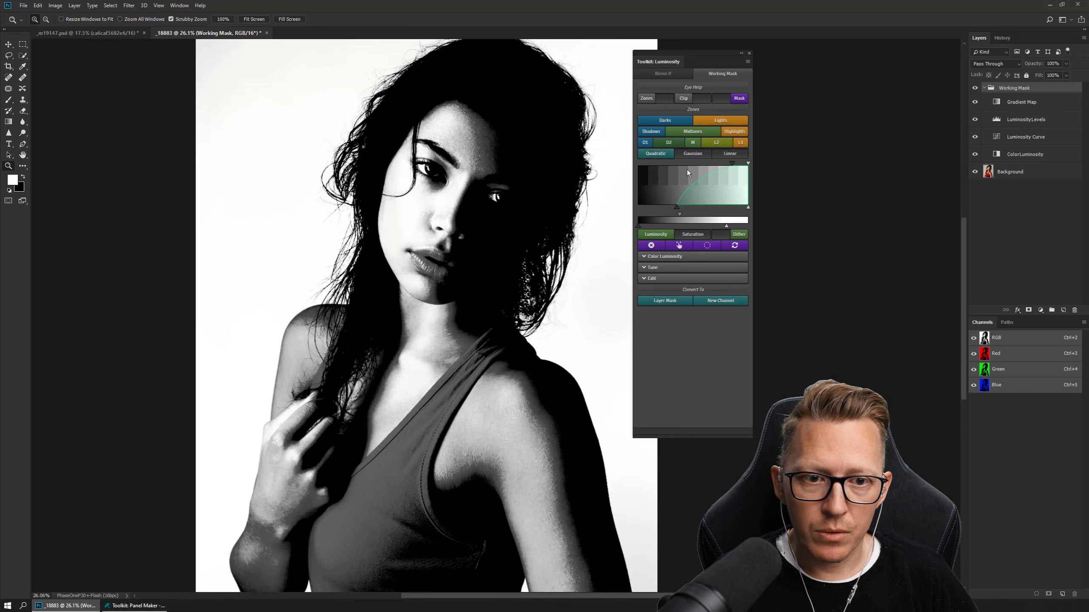
{"action": "left_click", "coordinate": [693, 155]}
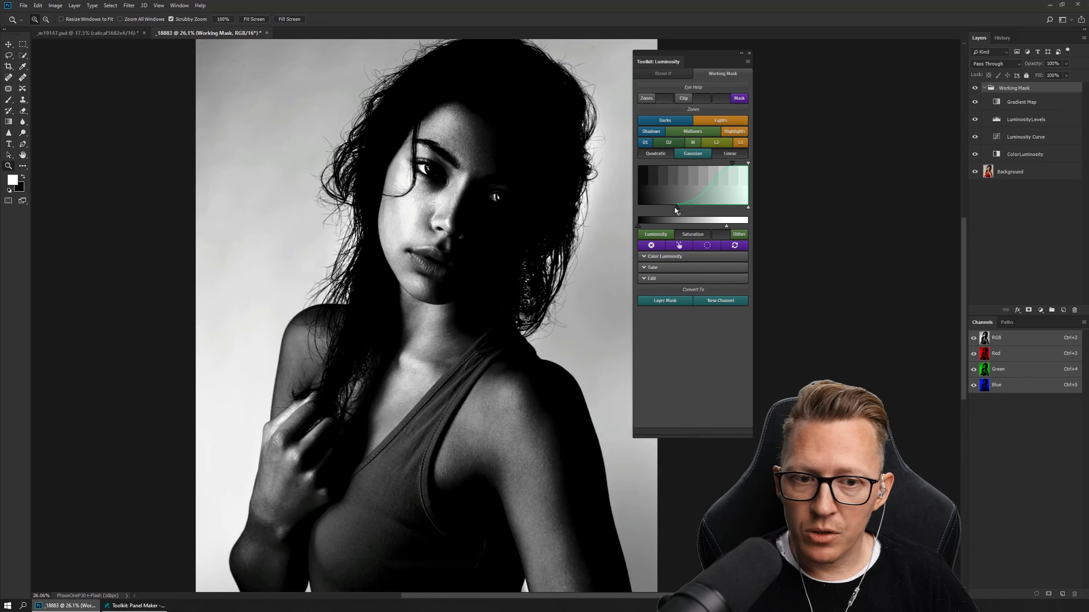
{"action": "left_click_drag", "start_coordinate": [676, 209], "coordinate": [658, 211]}
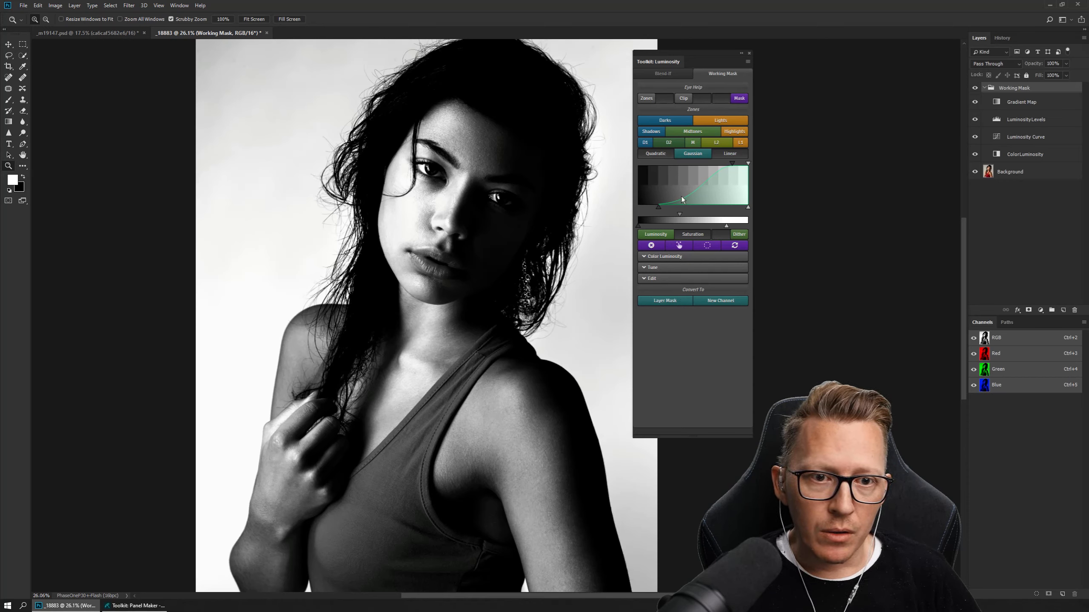
- Show the clipping preview on the working mask and examine it across the whole portrait
{"action": "left_click", "coordinate": [690, 98]}
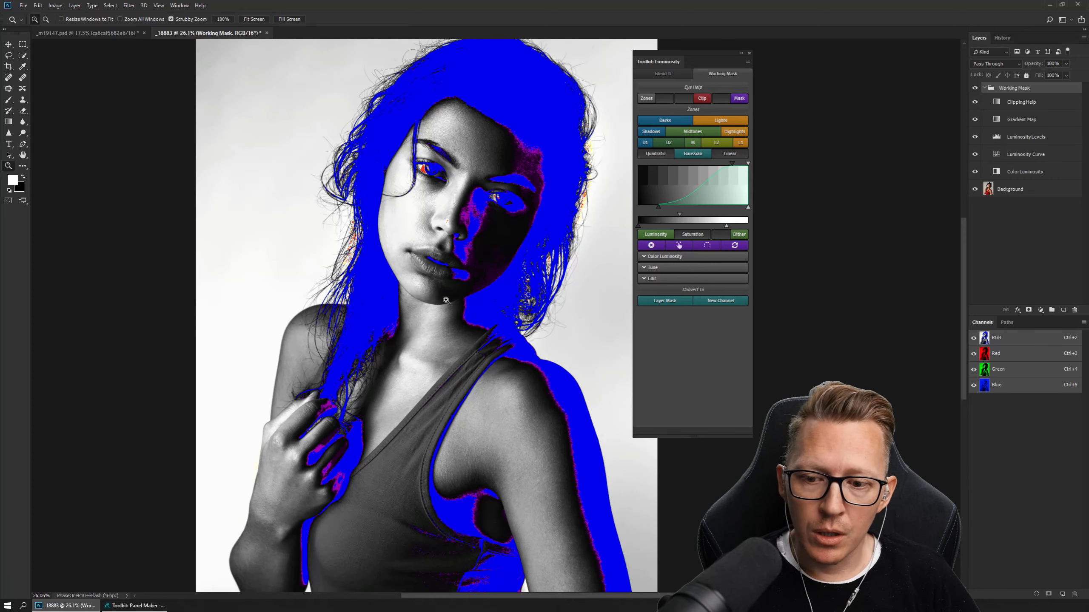
{"action": "left_click_drag", "start_coordinate": [446, 301], "coordinate": [426, 303]}
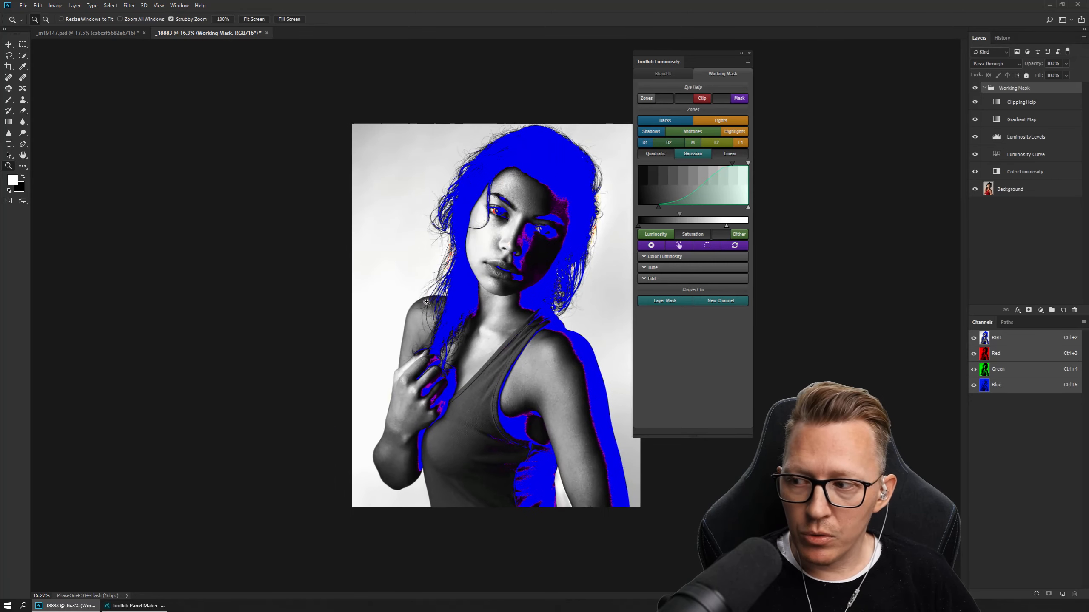
{"action": "left_click_drag", "start_coordinate": [499, 294], "coordinate": [507, 296]}
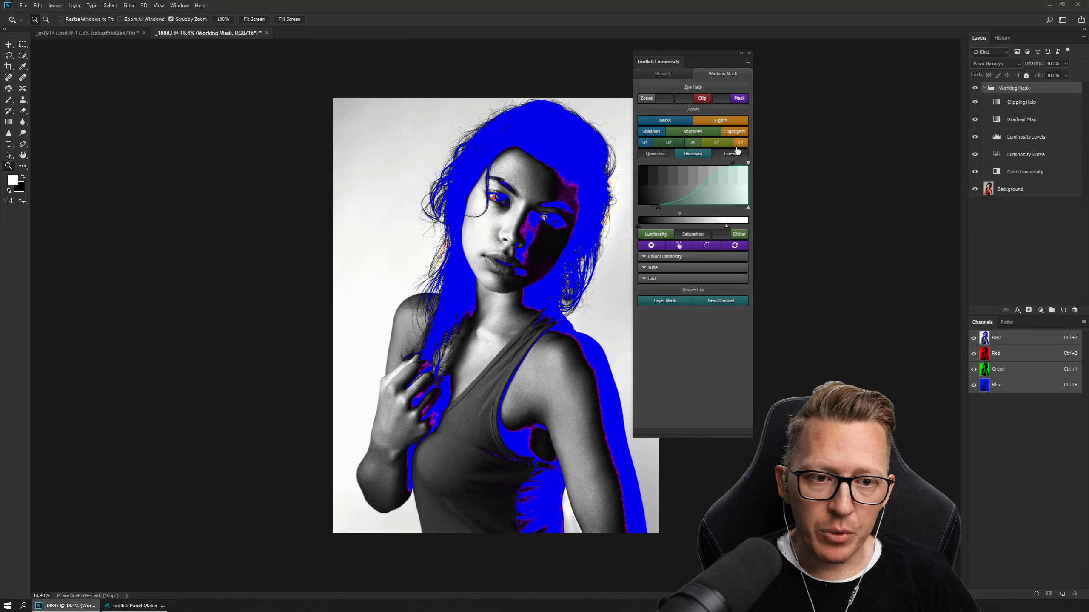
- Try the D1 zone with the clipping preview and shift the upper handle of its range toward the highlights
{"action": "left_click", "coordinate": [644, 142]}
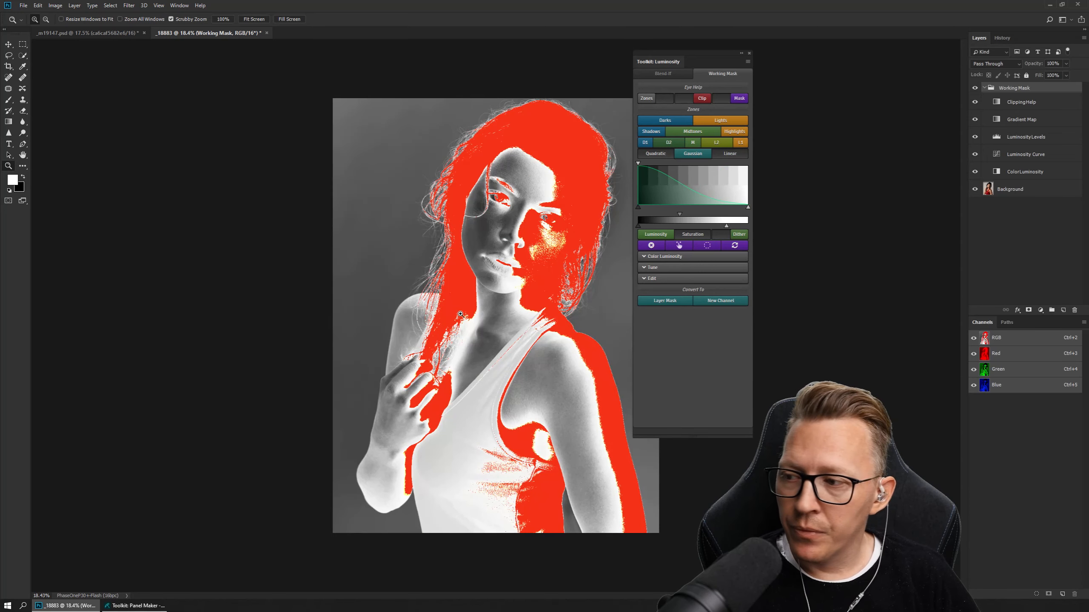
{"action": "left_click", "coordinate": [702, 100]}
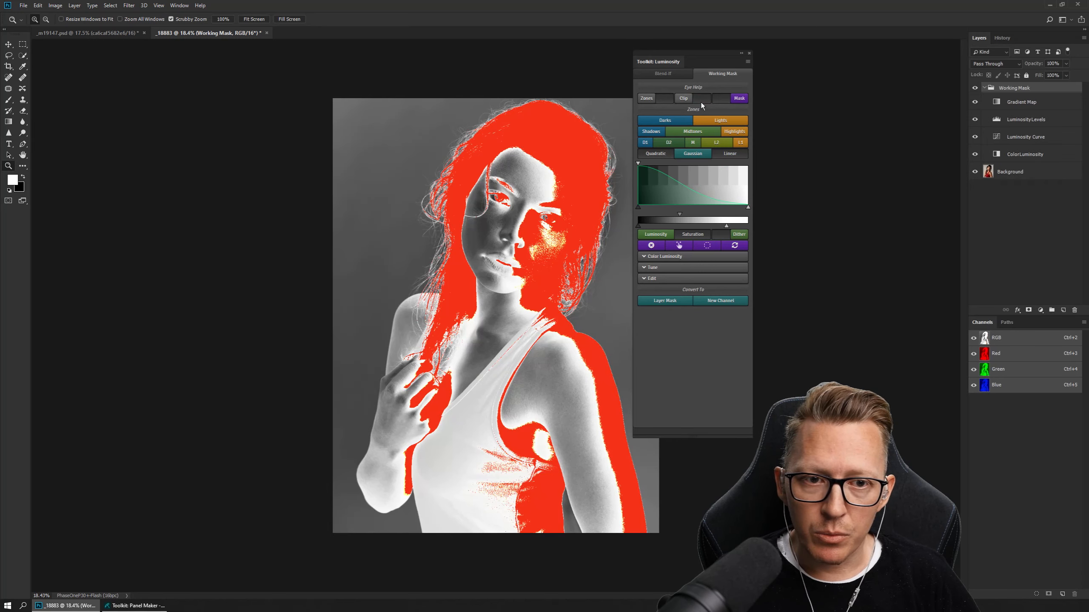
{"action": "left_click", "coordinate": [696, 99]}
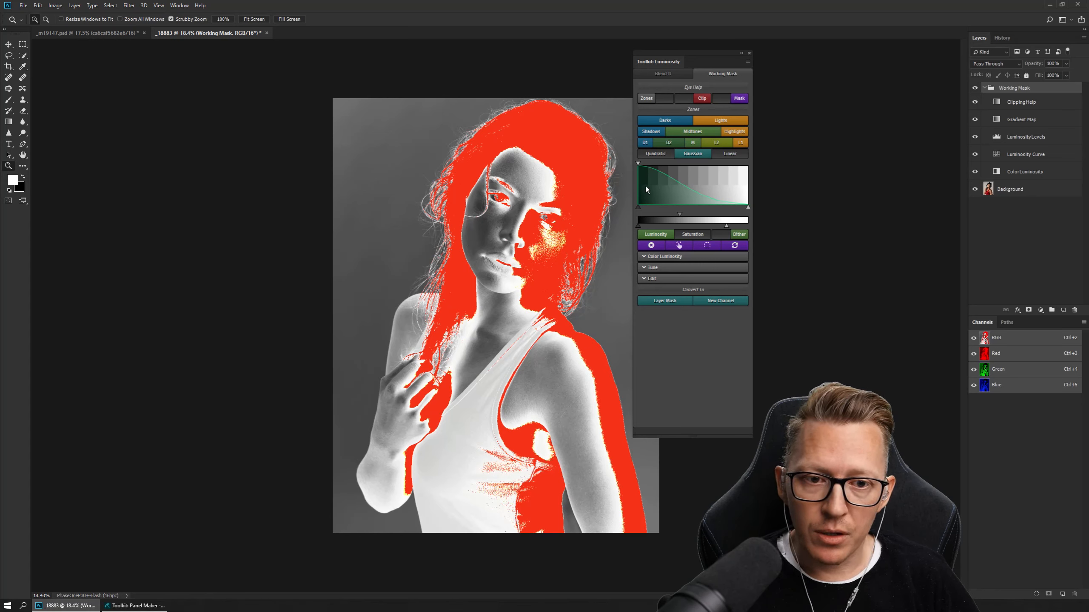
{"action": "mouse_move", "coordinate": [638, 164]}
{"action": "left_mouse_down"}
{"action": "mouse_move", "coordinate": [653, 165]}
{"action": "mouse_move", "coordinate": [638, 164]}
{"action": "left_mouse_up"}
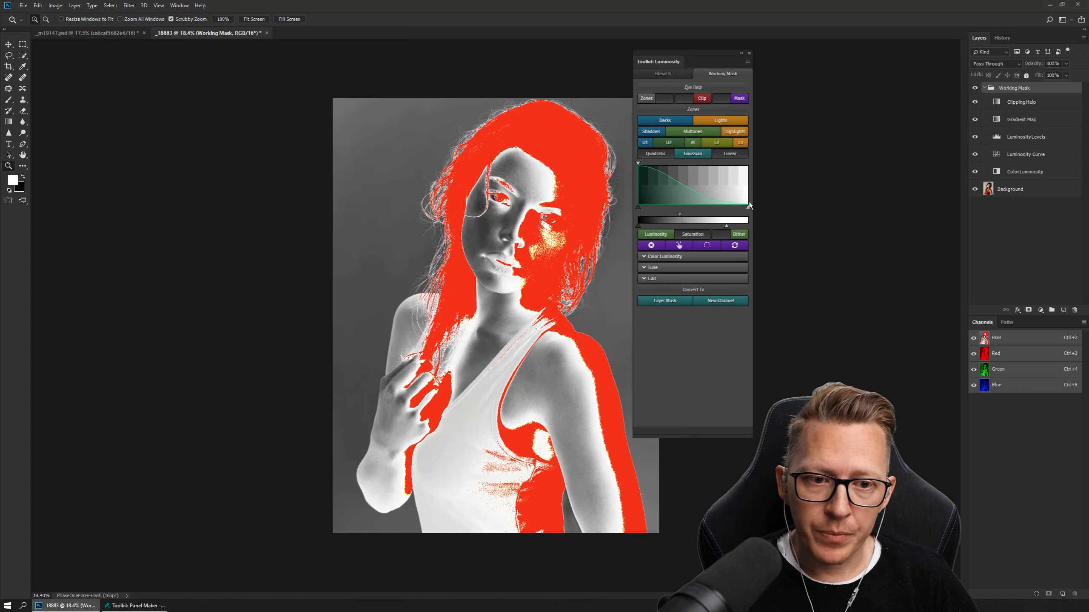
{"action": "mouse_move", "coordinate": [746, 214]}
{"action": "left_mouse_down"}
{"action": "mouse_move", "coordinate": [721, 205]}
{"action": "mouse_move", "coordinate": [749, 210]}
{"action": "left_mouse_up"}
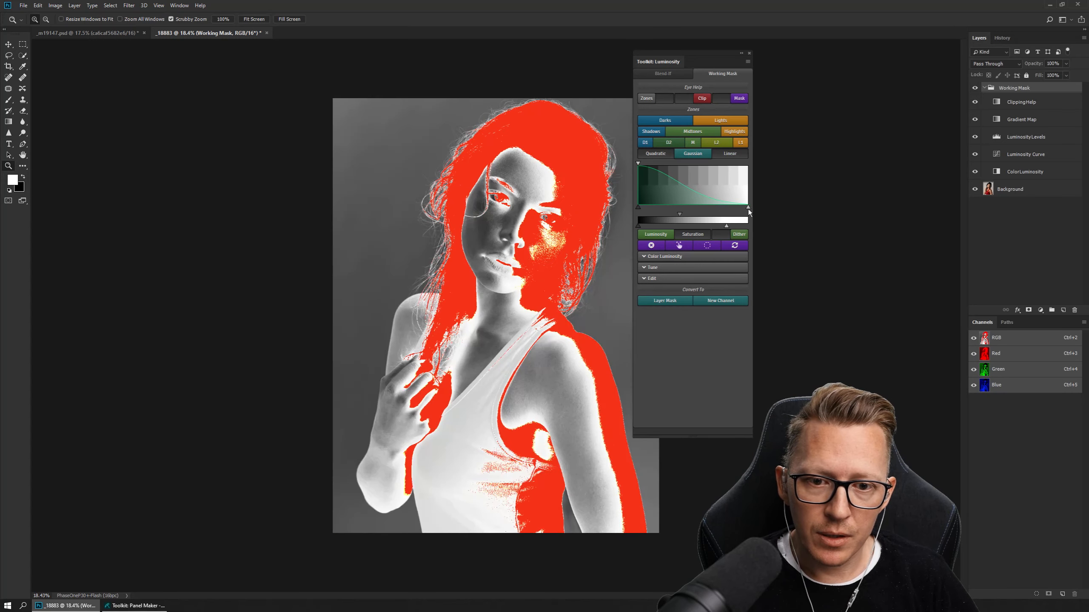
{"action": "left_click_drag", "start_coordinate": [639, 165], "coordinate": [719, 170]}
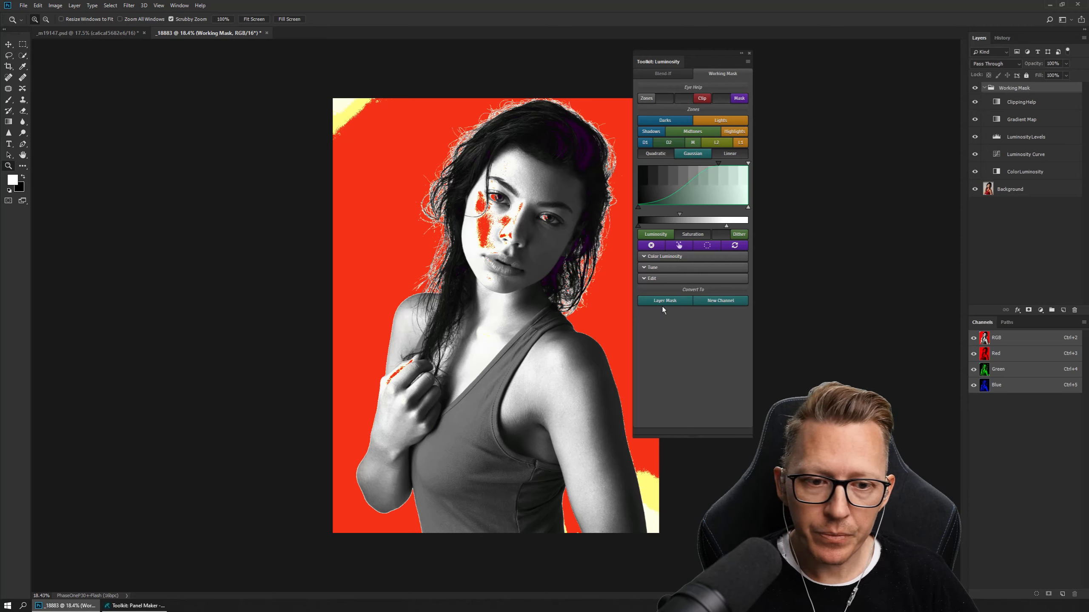
- Hide the clipping preview, limit the mask to the L3 zone again and extend its dark end into the shadows
{"action": "left_click", "coordinate": [681, 98]}
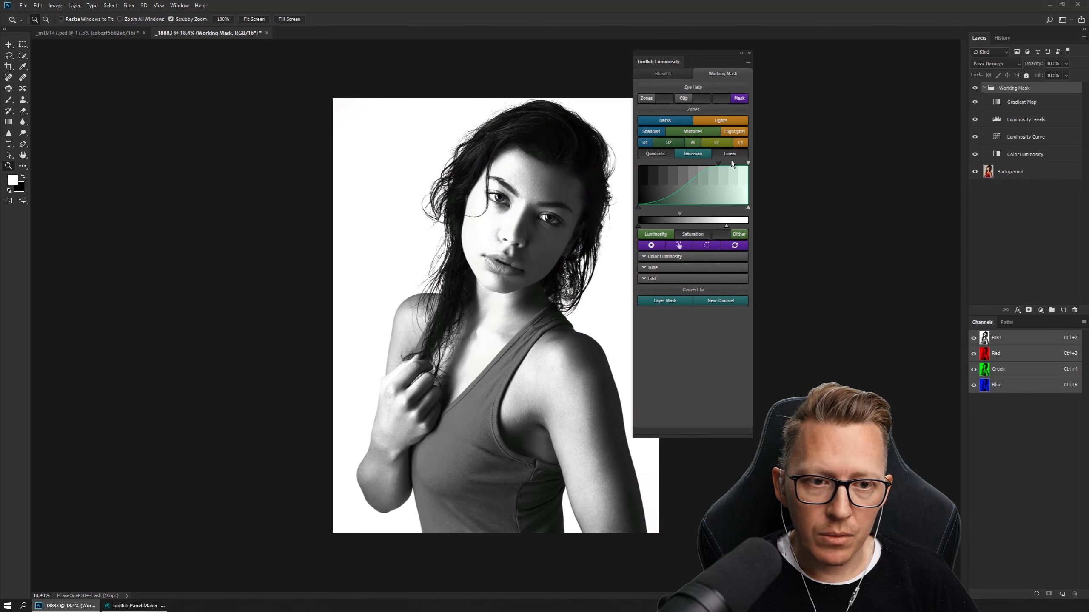
{"action": "left_click", "coordinate": [741, 144]}
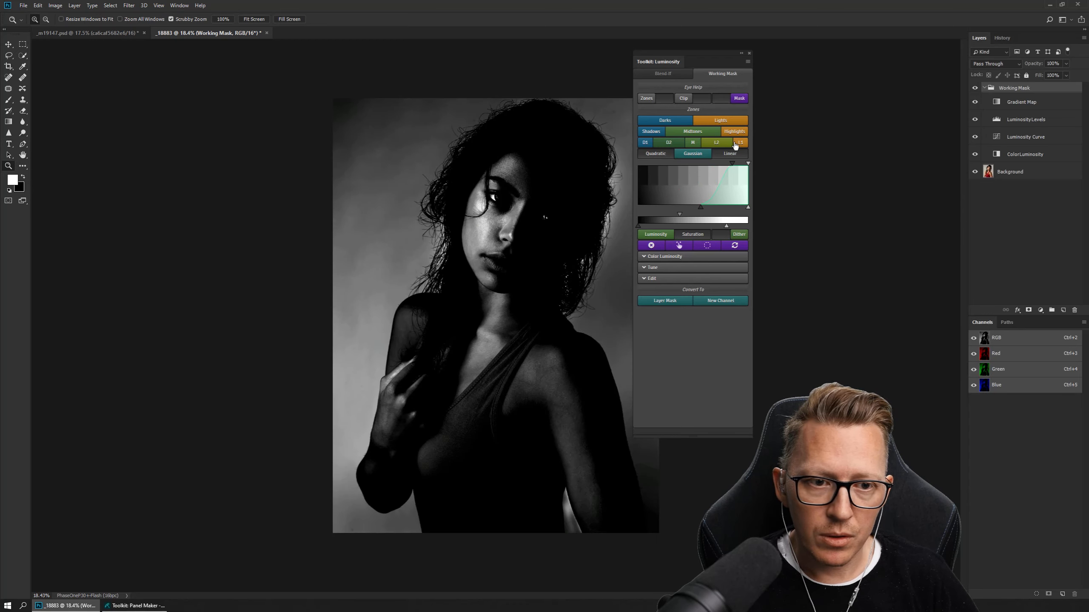
{"action": "left_click_drag", "start_coordinate": [692, 206], "coordinate": [664, 205]}
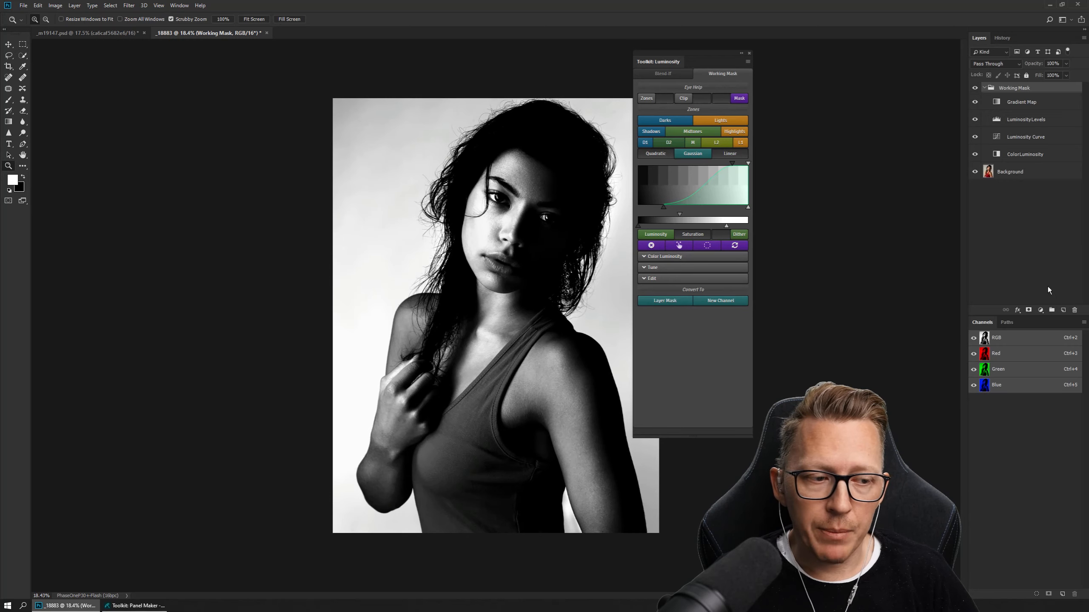
- Add a Curves adjustment layer above the Background, convert the working mask to its layer mask and make the layer visible
{"action": "left_click", "coordinate": [1022, 173]}
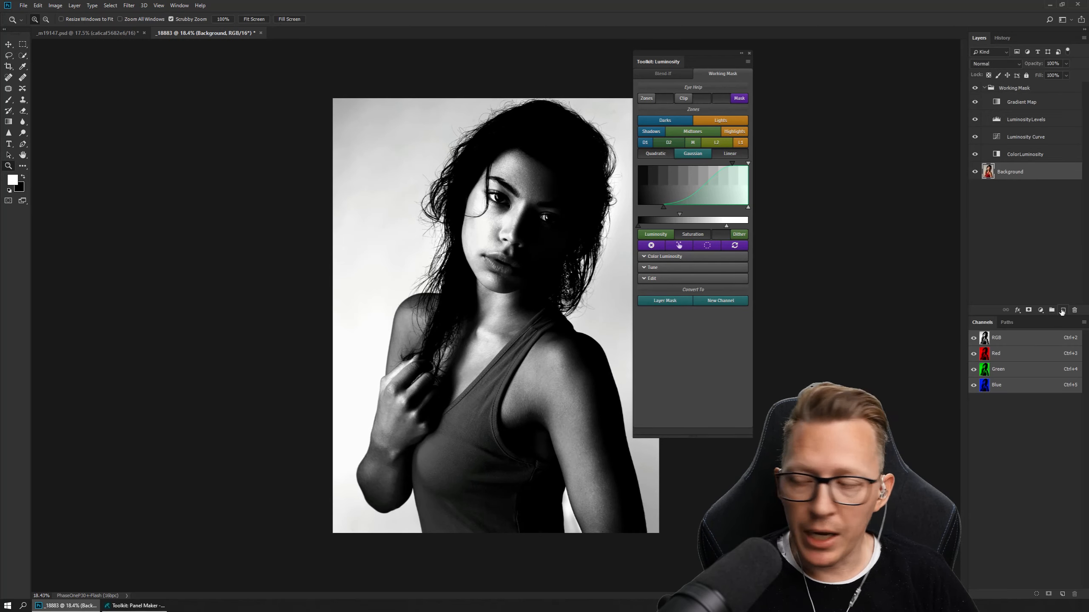
{"action": "left_click", "coordinate": [1040, 309]}
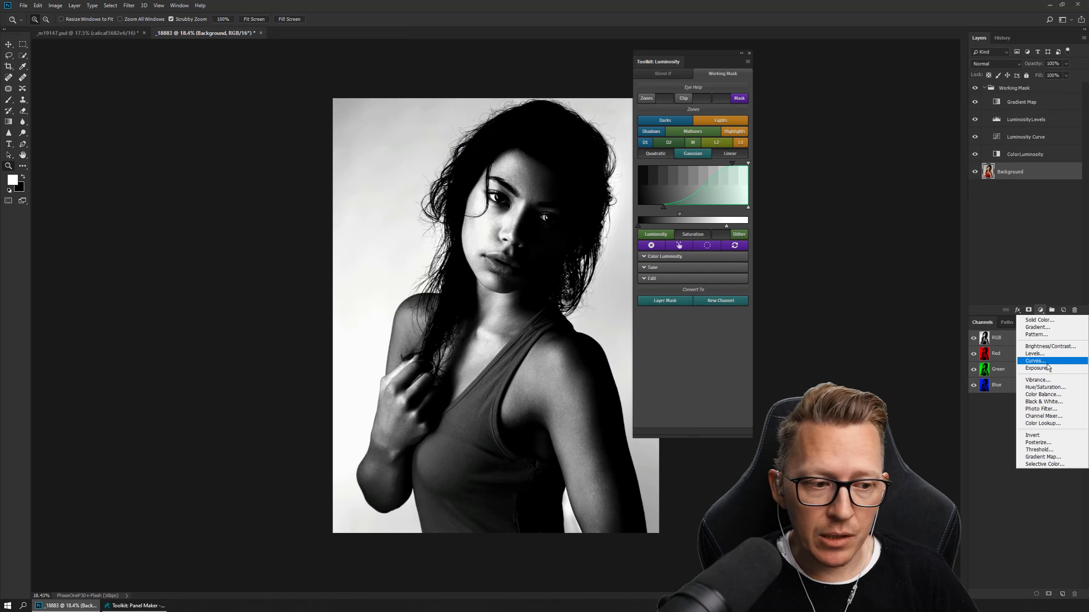
{"action": "left_click", "coordinate": [1039, 361]}
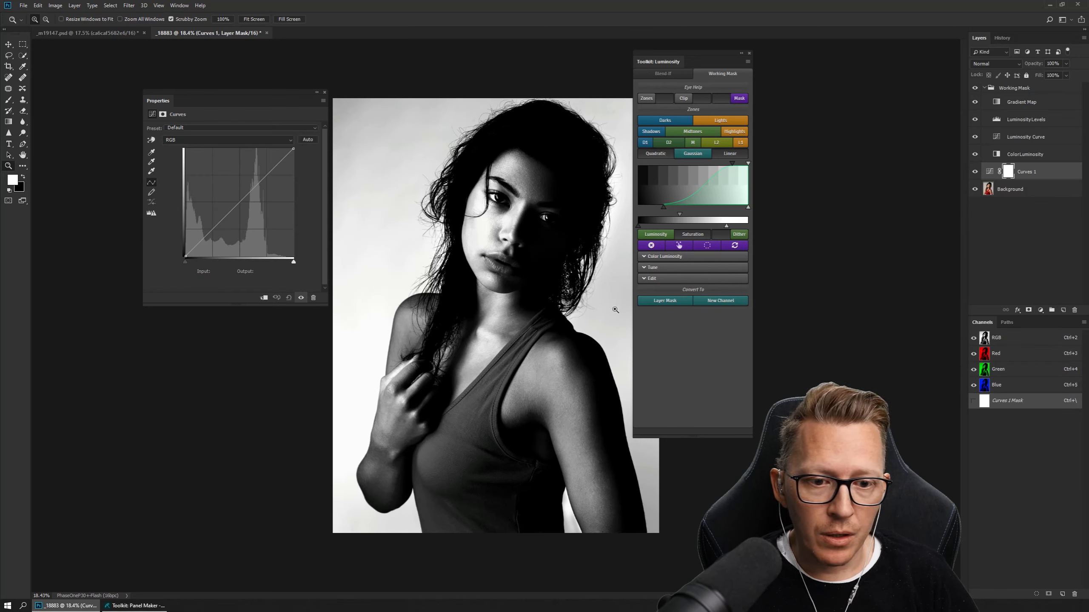
{"action": "left_click", "coordinate": [674, 301]}
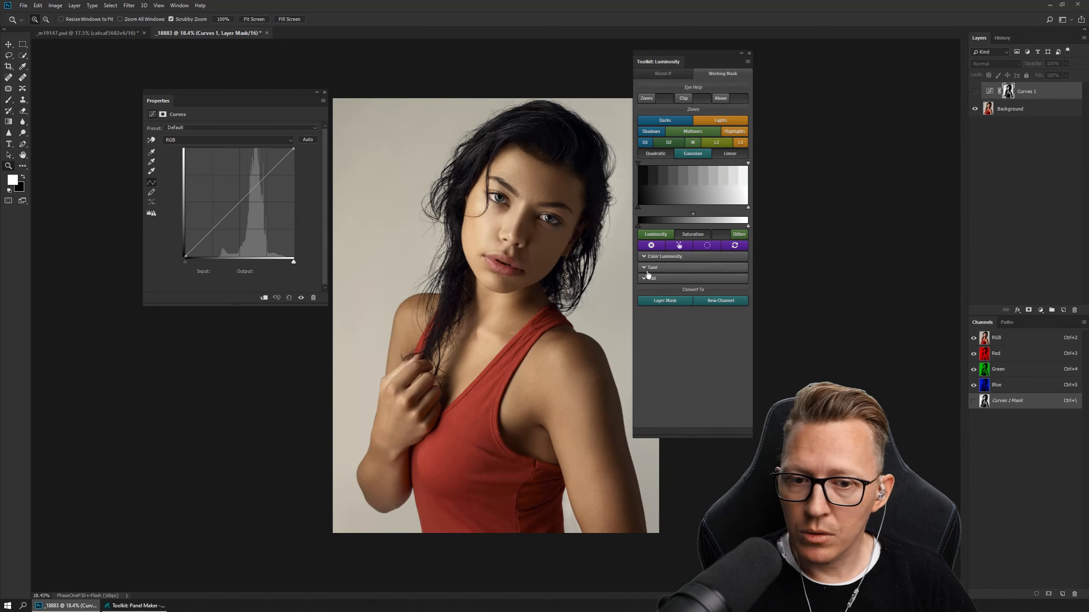
{"action": "left_click", "coordinate": [975, 91]}
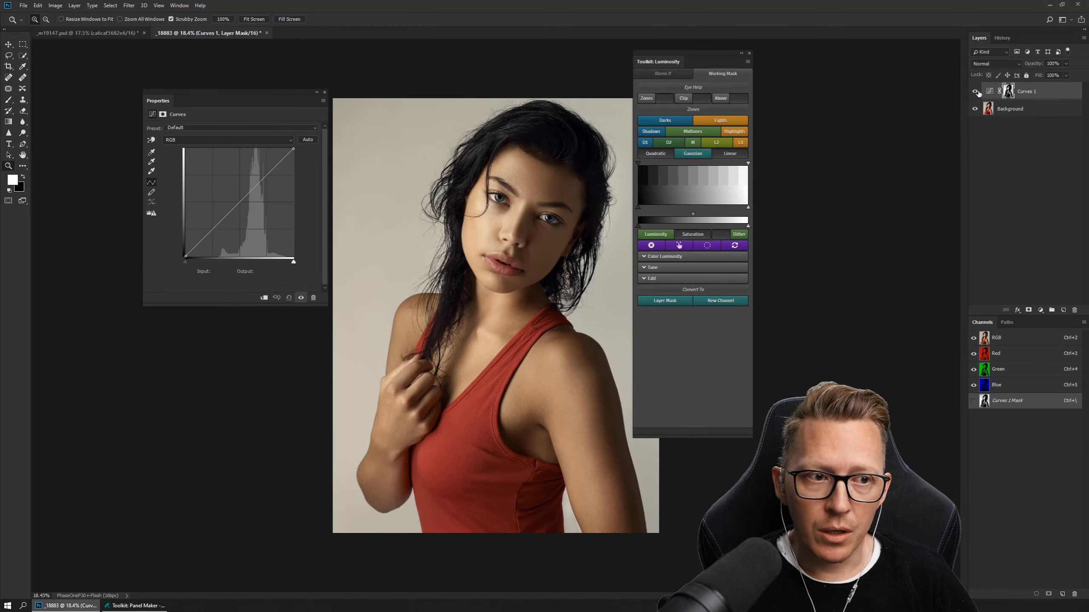
{"action": "left_click", "coordinate": [1009, 91]}
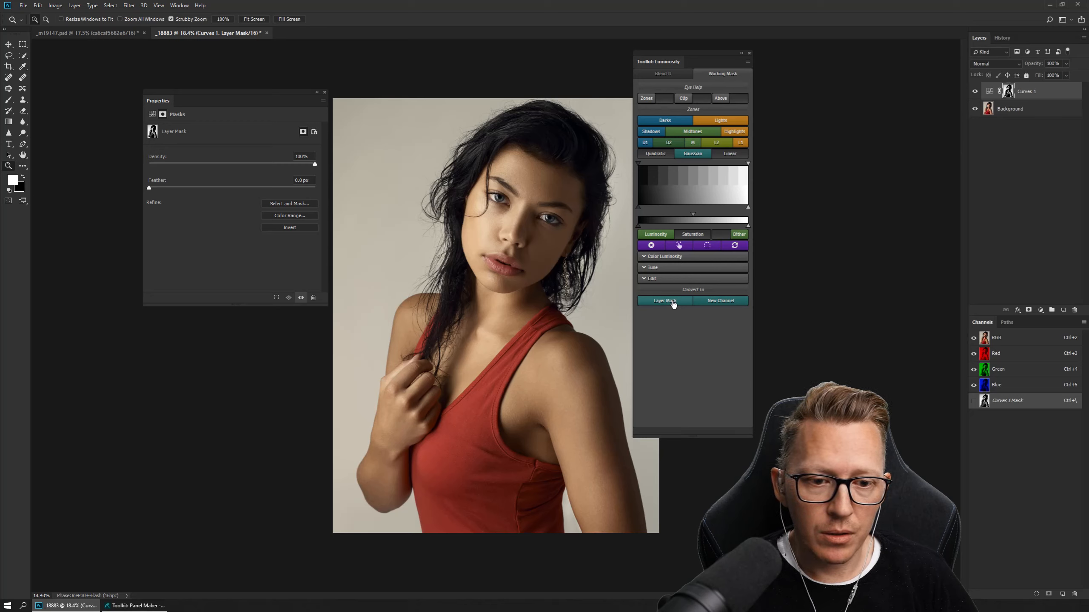
- Convert the mask to a new channel, then test loading that channel as a selection and deselect
{"action": "left_click", "coordinate": [723, 302]}
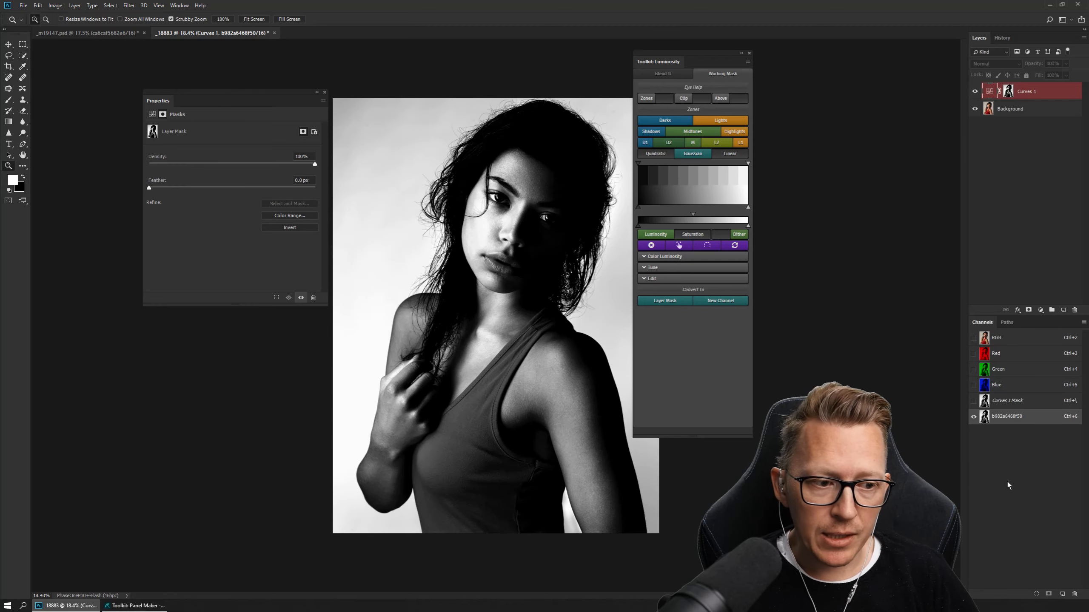
{"action": "left_click", "coordinate": [984, 418], "text": "ctrl"}
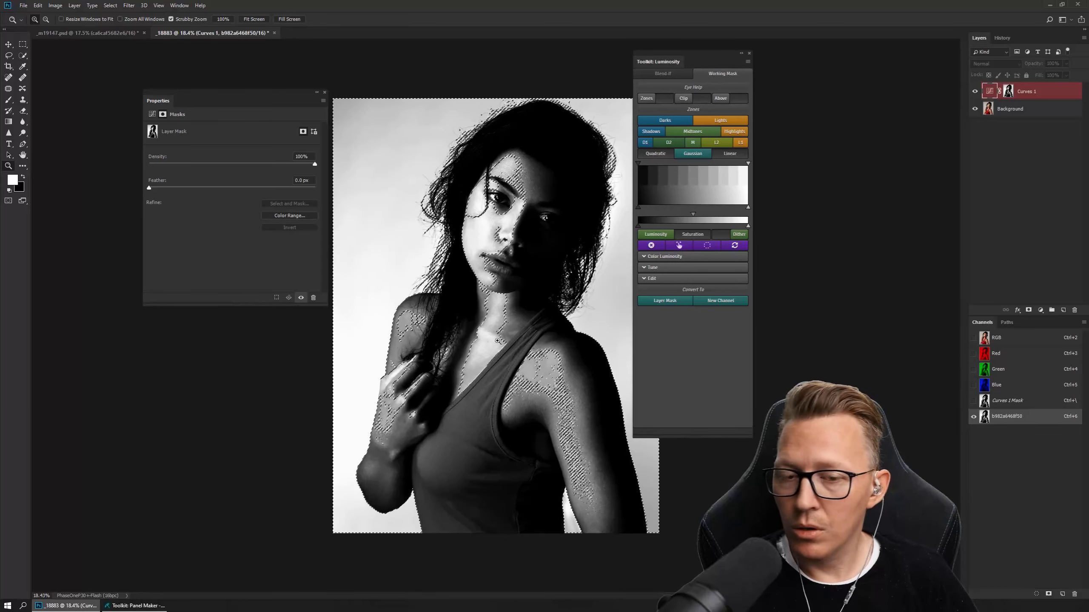
{"action": "key", "text": "ctrl+d"}
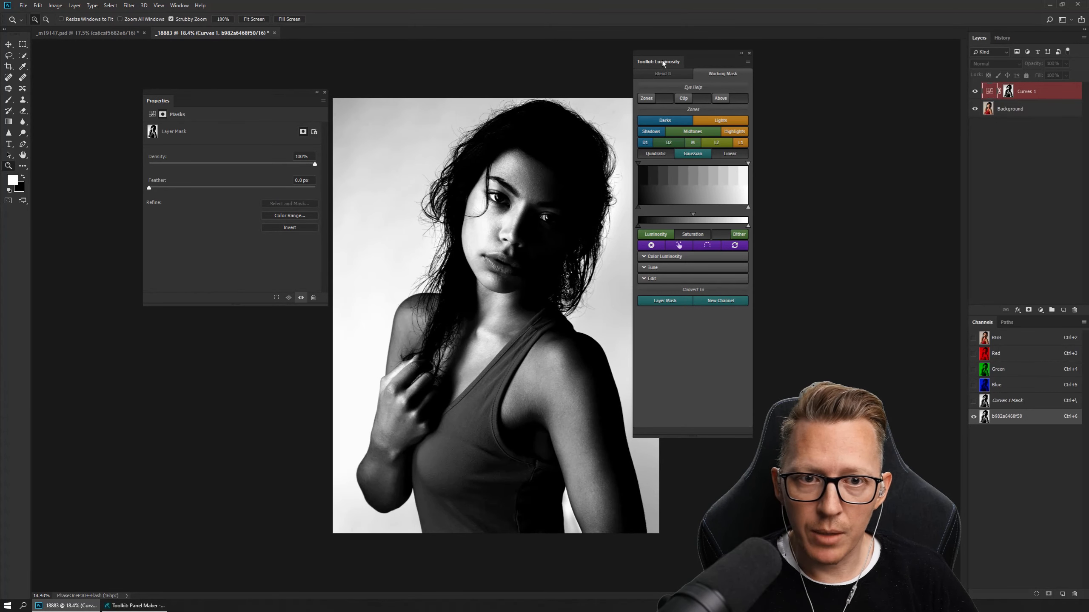
- Move the Luminosity and Properties panels away from the portrait
{"action": "left_click_drag", "start_coordinate": [666, 62], "coordinate": [813, 63]}
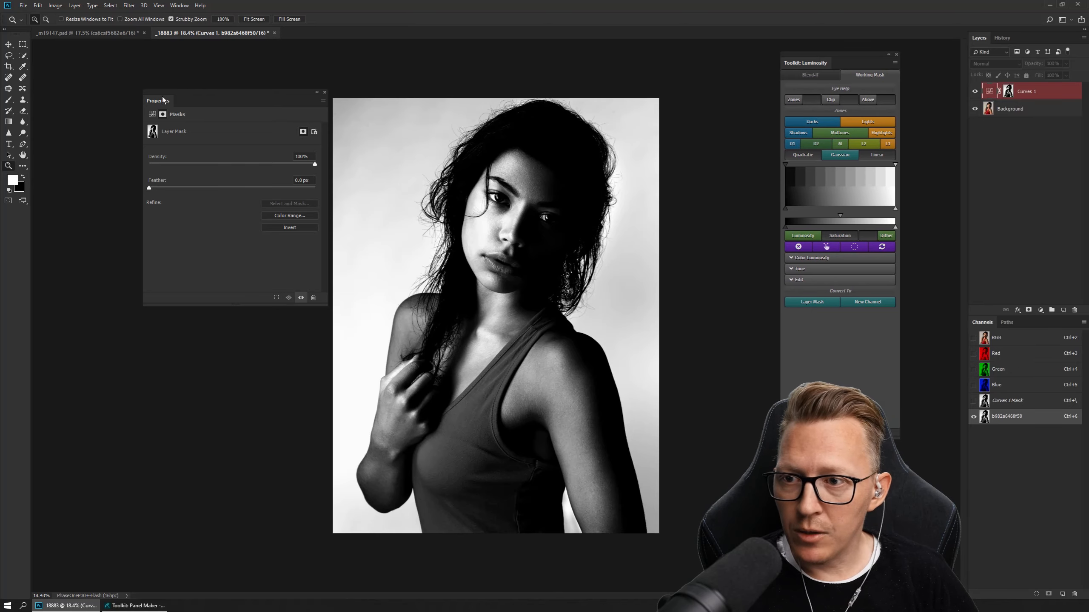
{"action": "left_click_drag", "start_coordinate": [162, 100], "coordinate": [149, 79]}
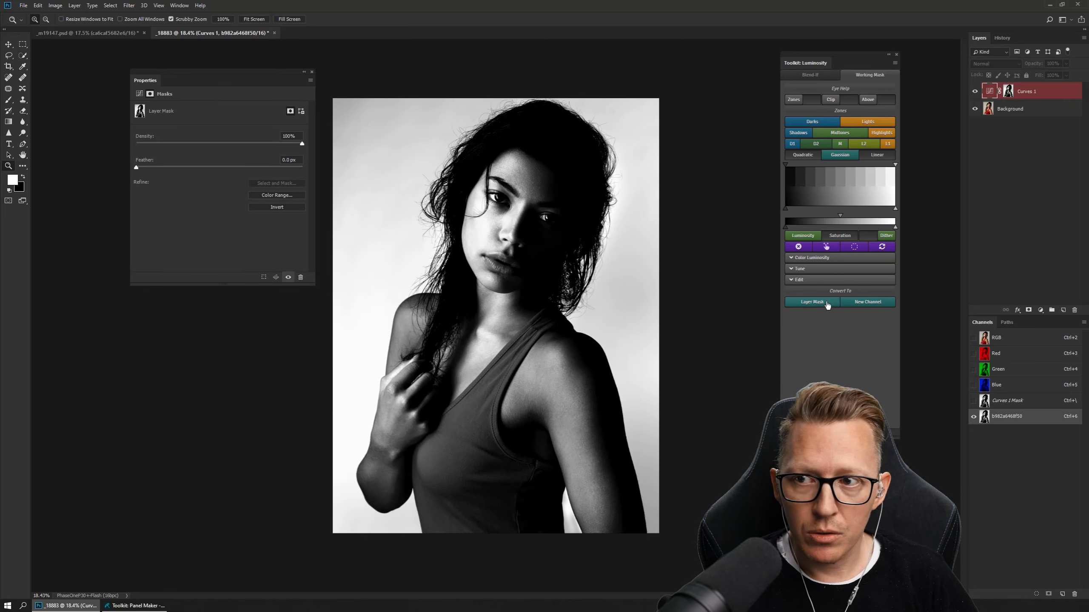
- Return to the color image, select the Background layer and hide the Curves 1 layer and the saved mask channel's overlay
{"action": "left_click", "coordinate": [869, 303]}
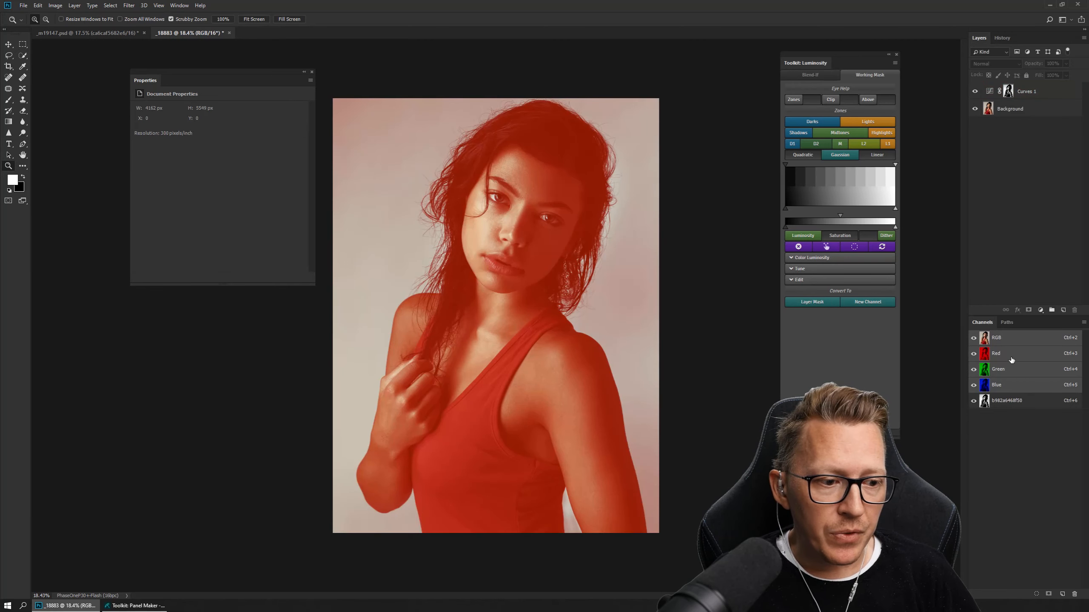
{"action": "left_click", "coordinate": [995, 92]}
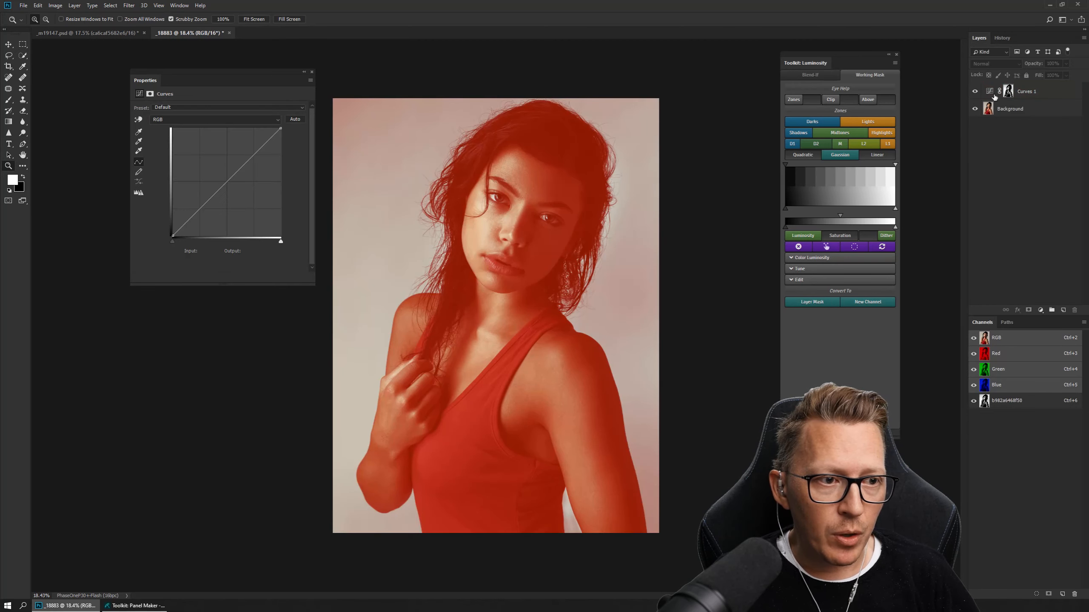
{"action": "left_click", "coordinate": [1014, 113]}
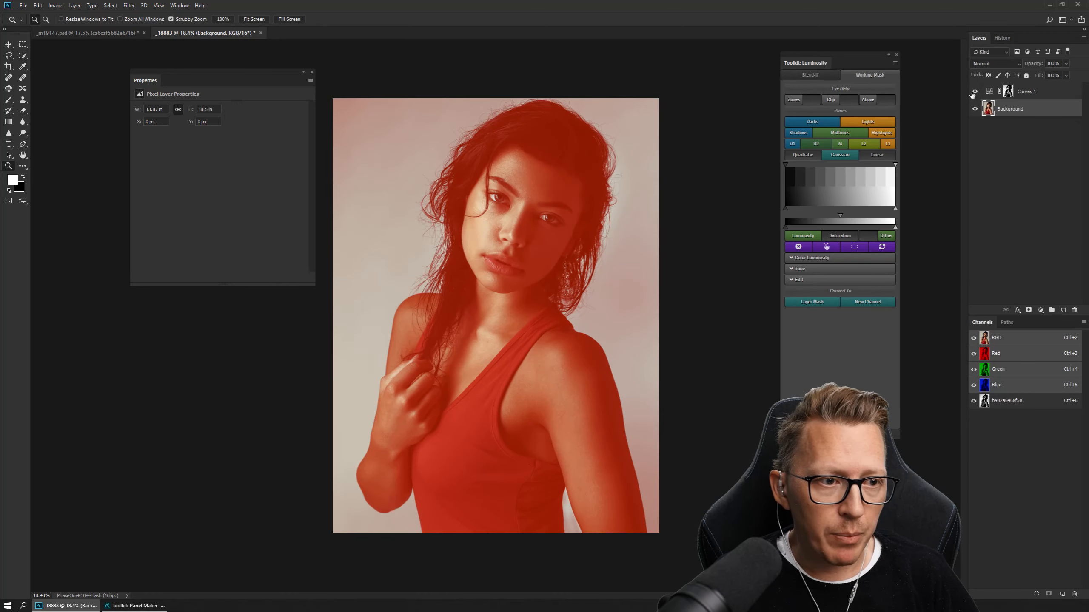
{"action": "left_click", "coordinate": [974, 401]}
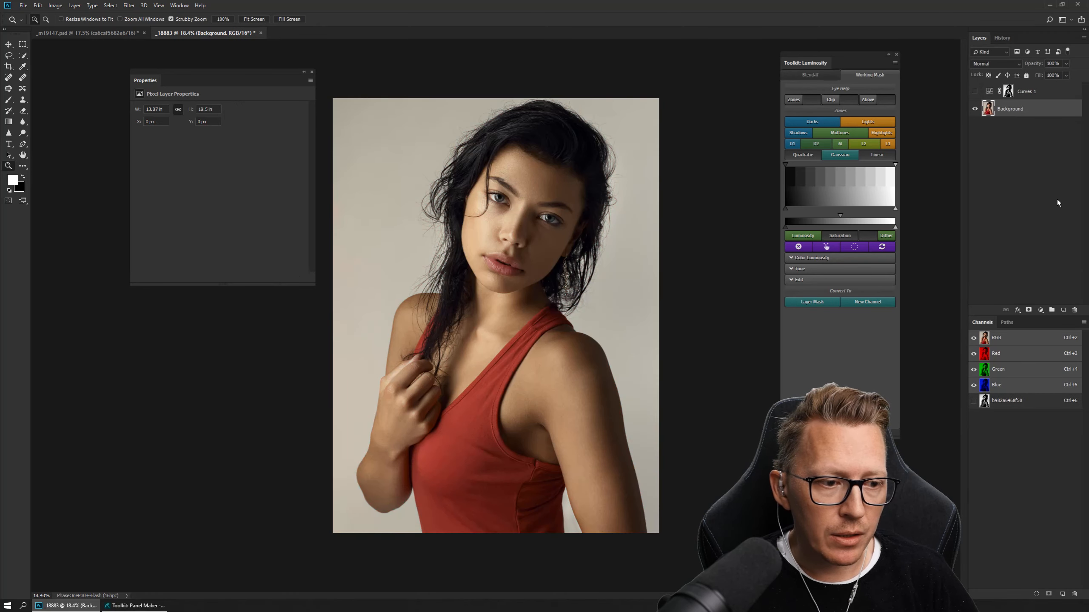
- Add a second Curves layer above the Background, convert the saved mask channel to its layer mask and hide the layer
{"action": "left_click", "coordinate": [1040, 309]}
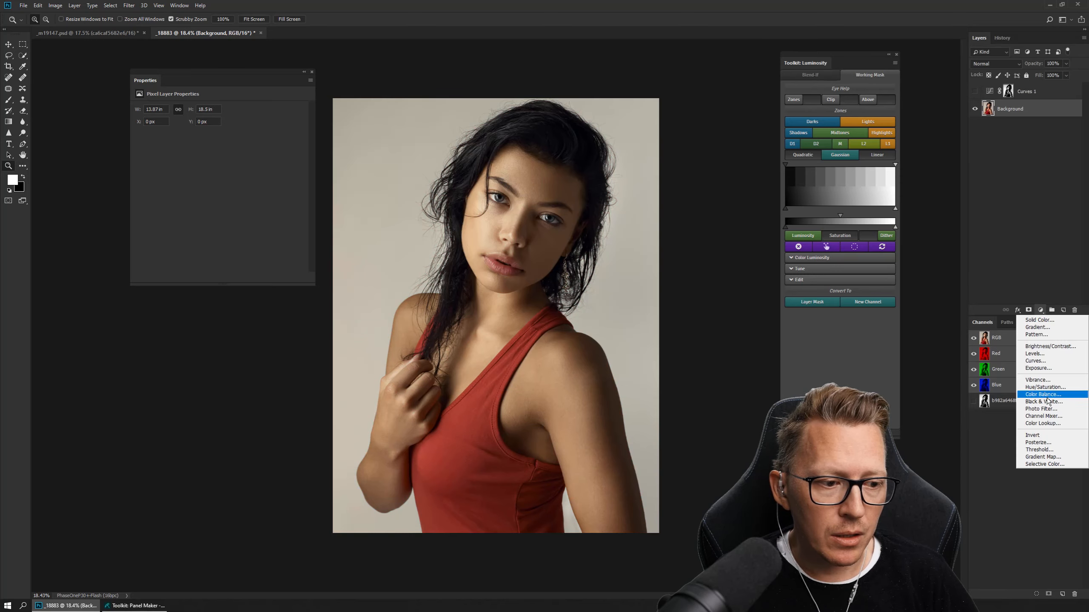
{"action": "left_click", "coordinate": [1046, 362]}
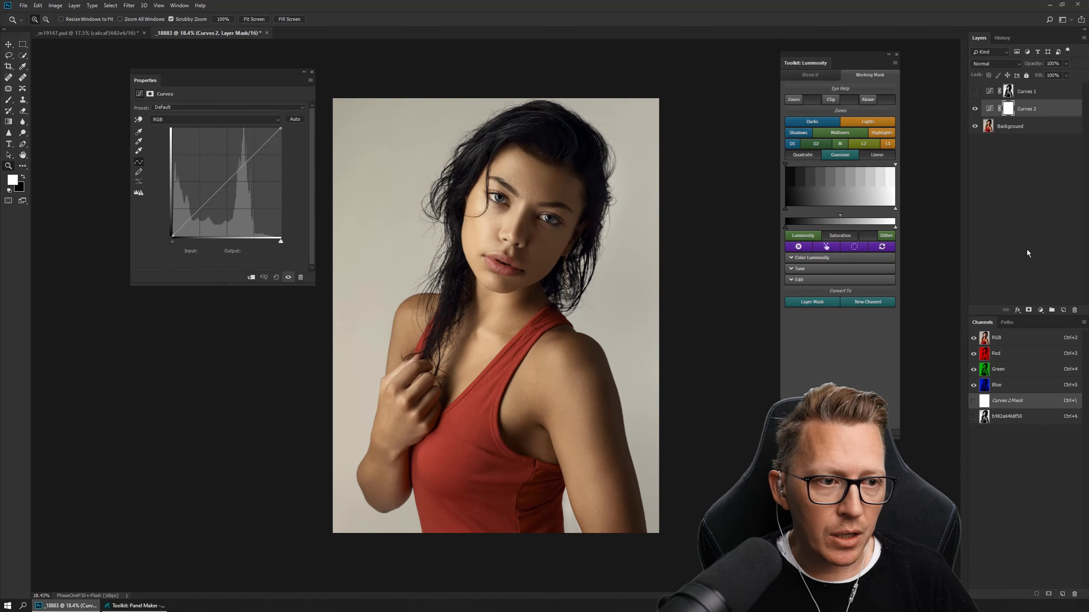
{"action": "left_click", "coordinate": [1016, 421]}
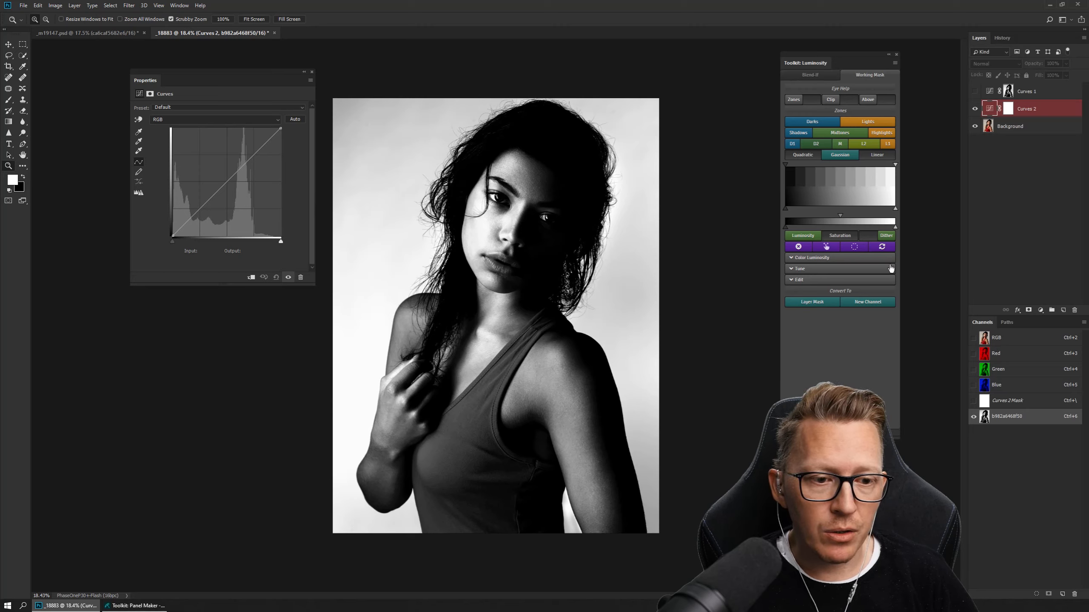
{"action": "left_click", "coordinate": [815, 303]}
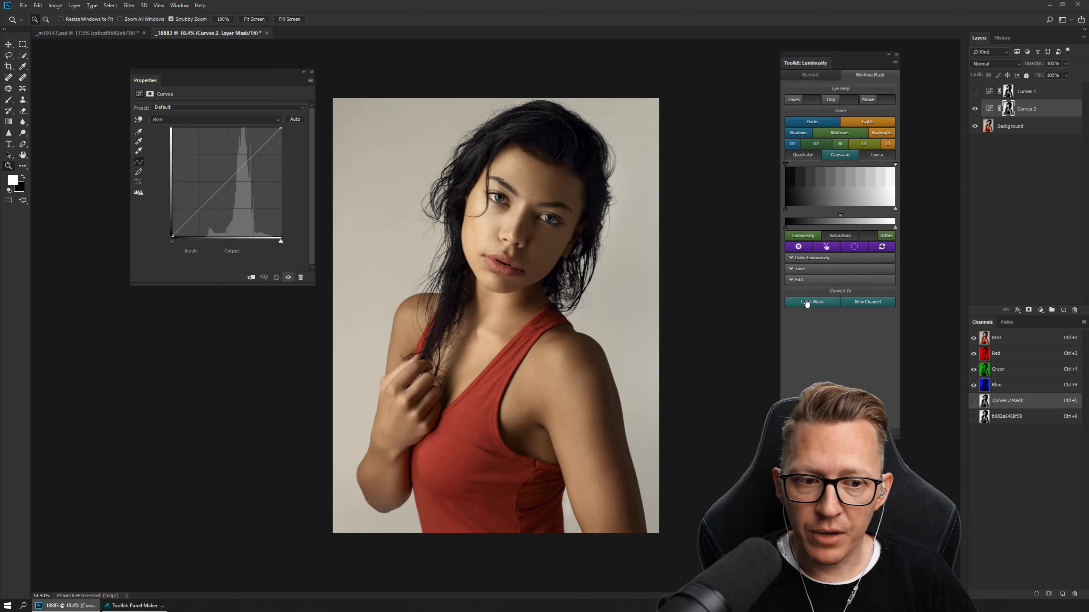
{"action": "left_click", "coordinate": [975, 109]}
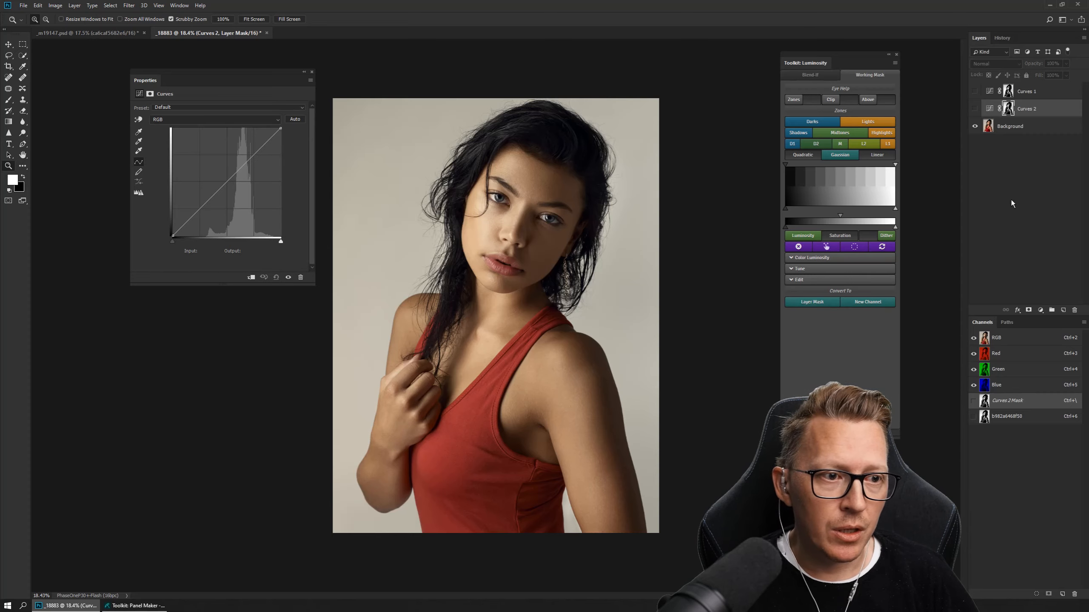